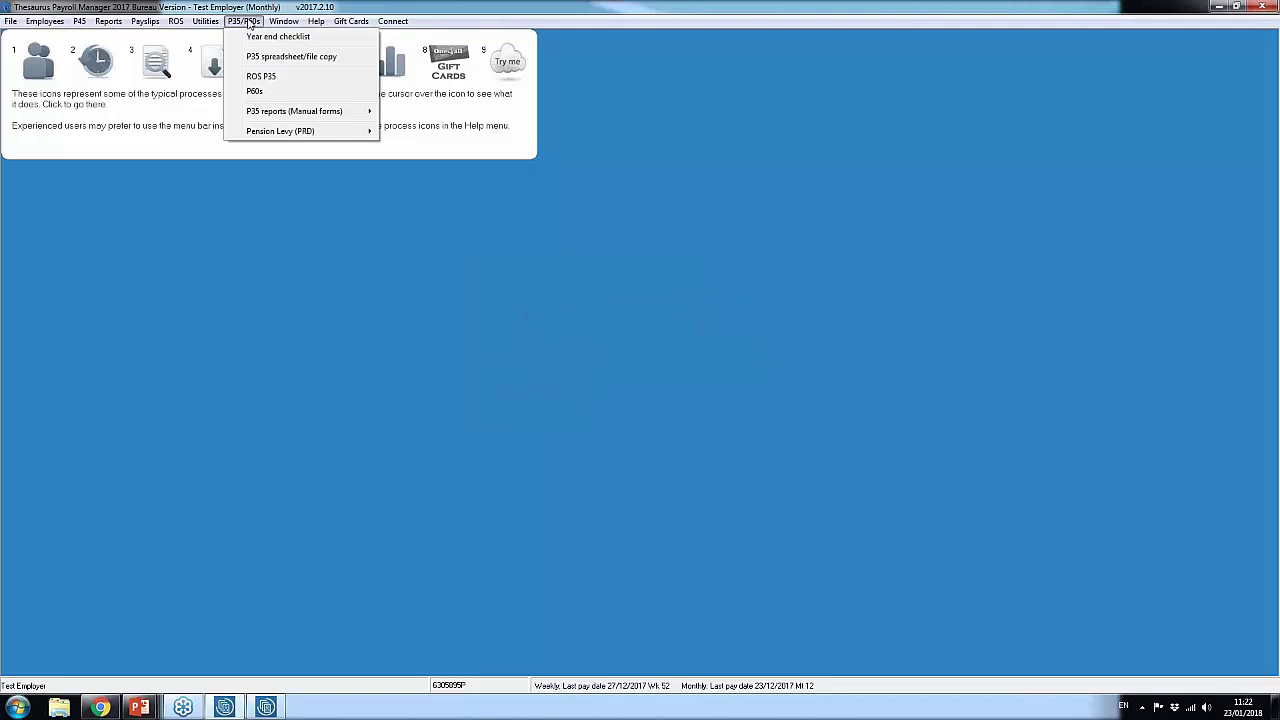
# - Run the ROS P35 preparation, read the validation issues, decline the printout and close the routine
pyautogui.click(268, 86)
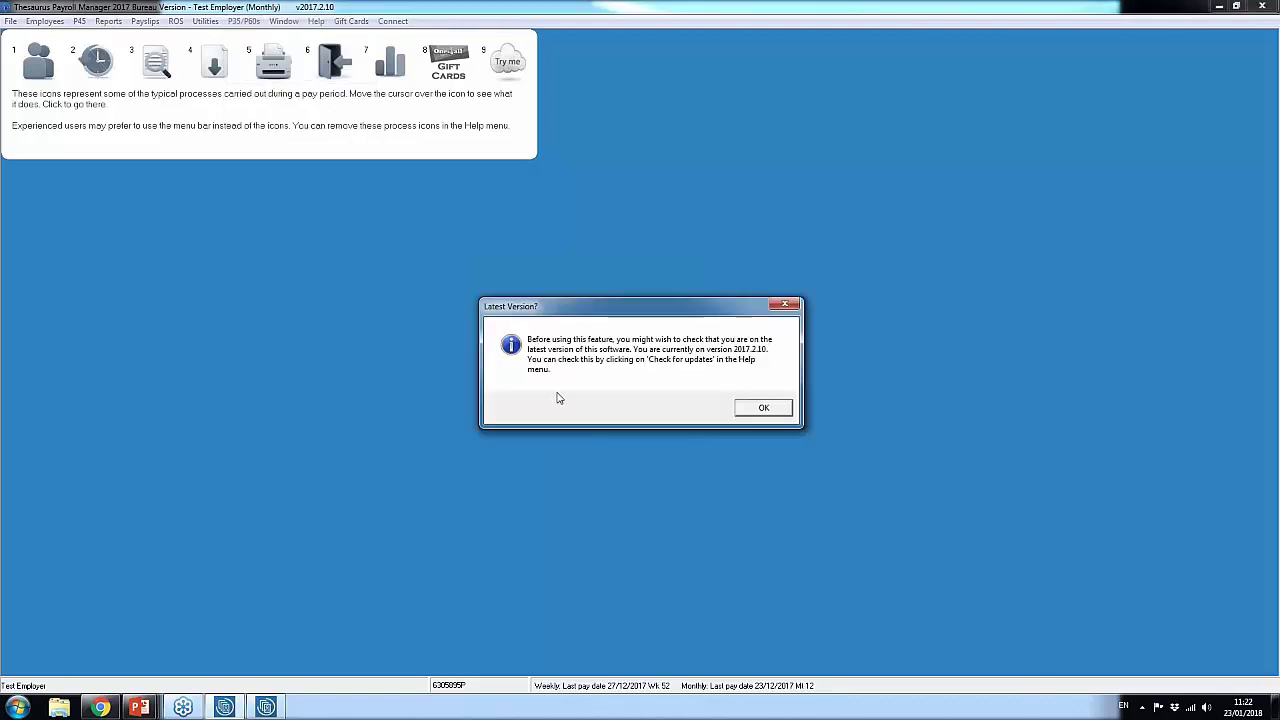
pyautogui.click(764, 408)
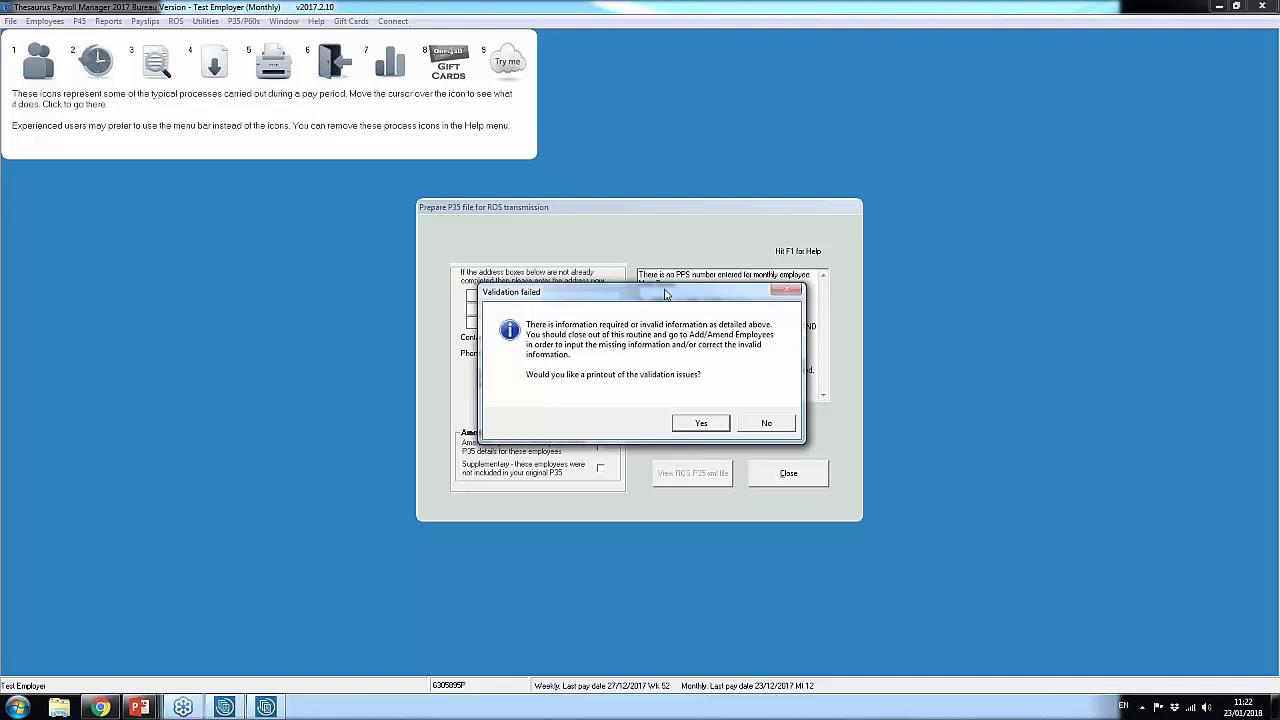
pyautogui.moveTo(665, 293); pyautogui.dragTo(462, 283)
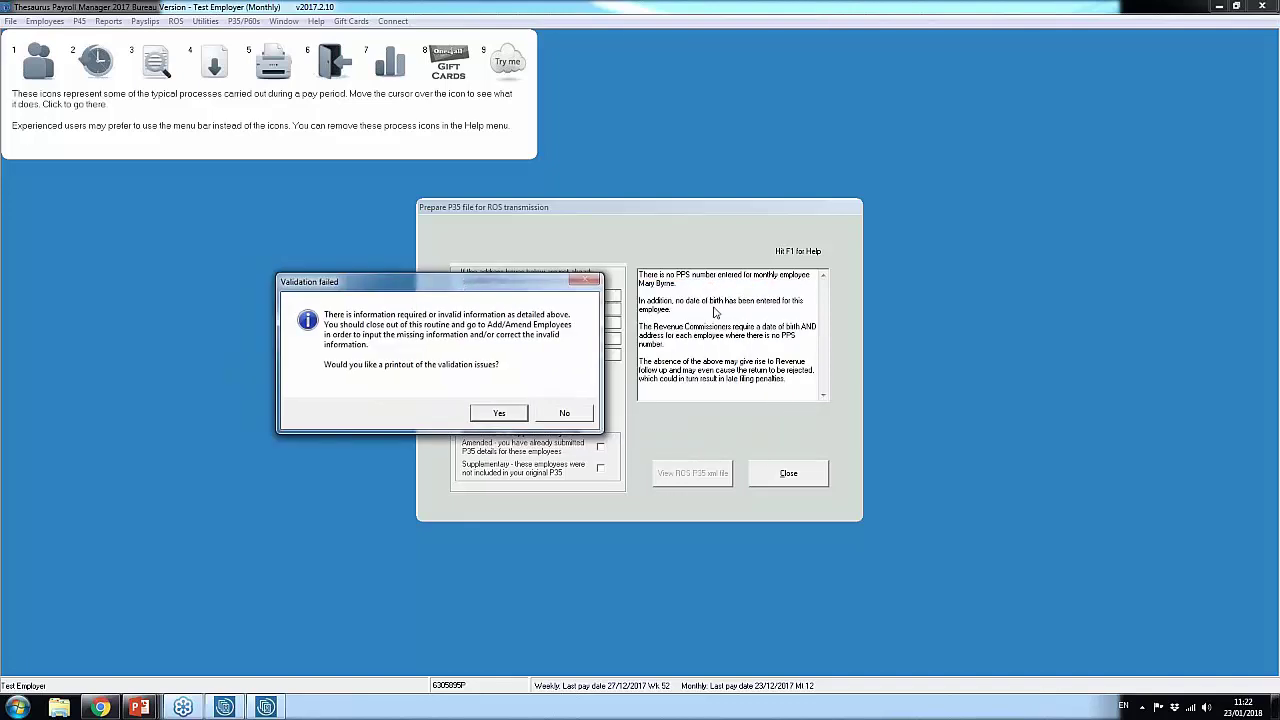
pyautogui.click(584, 414)
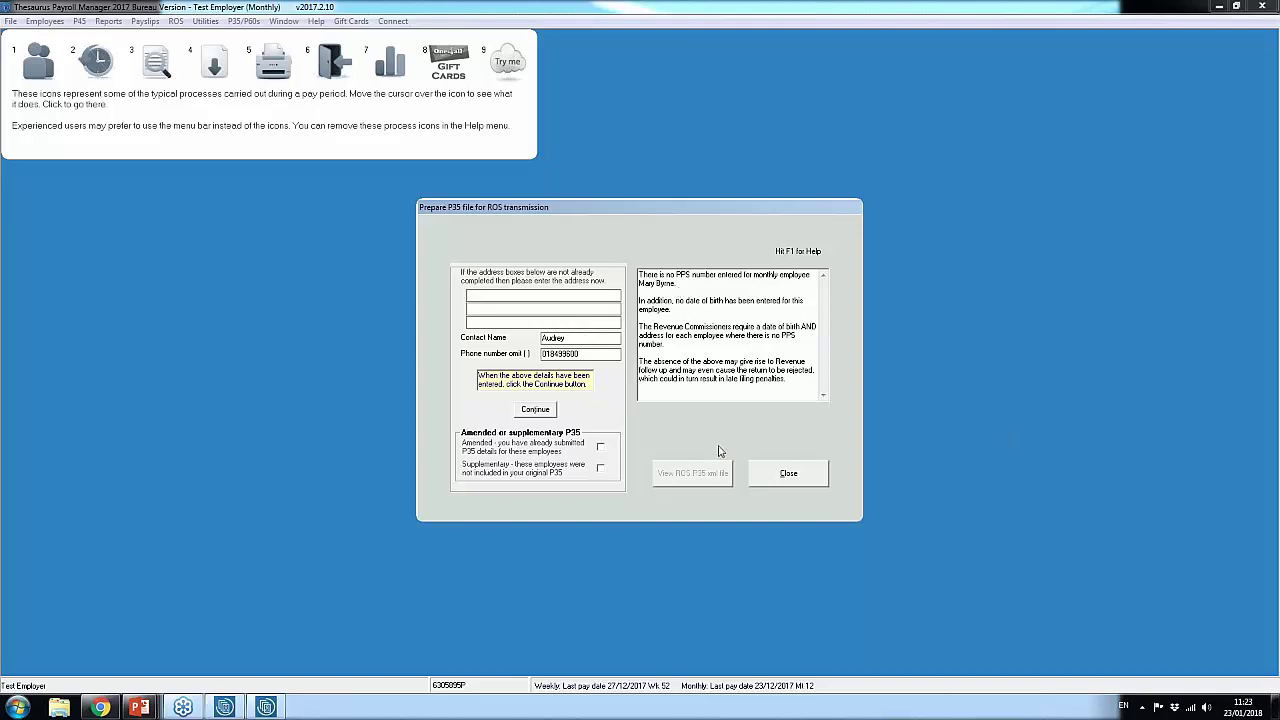
pyautogui.click(797, 481)
# - Enter a PPS number for the monthly employee flagged in the validation, update the record and close employee details
pyautogui.click(50, 66)
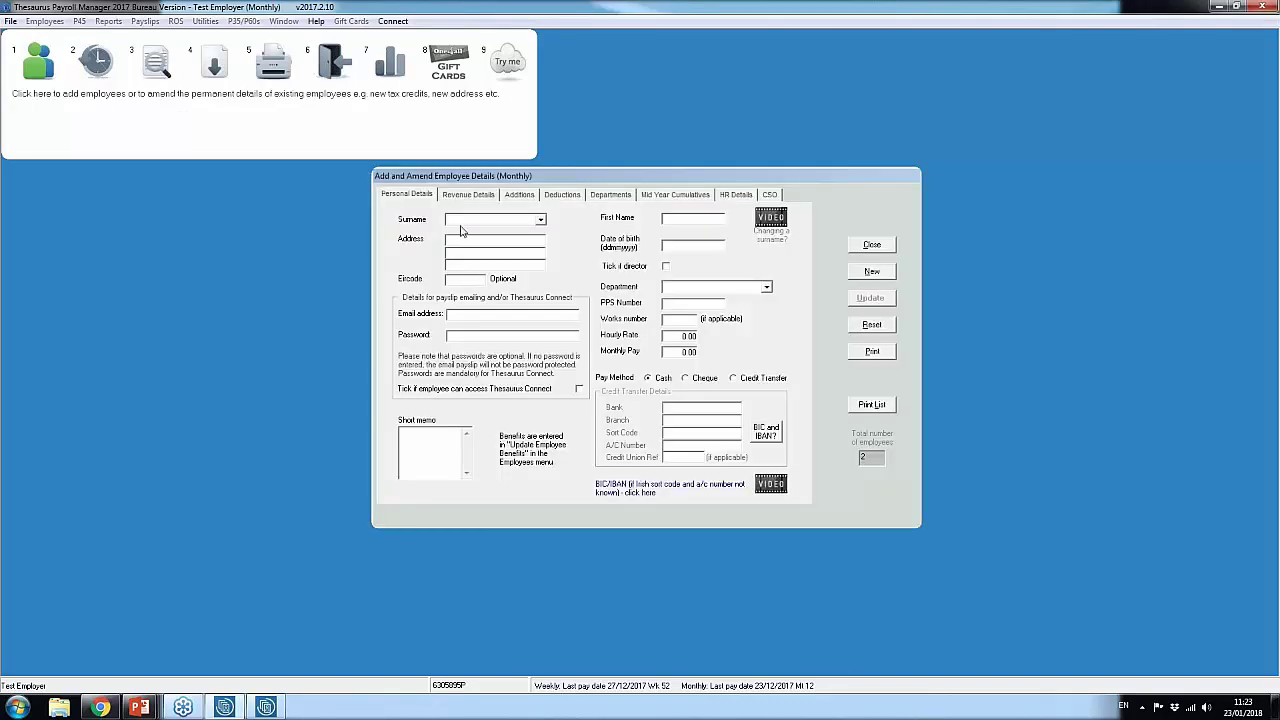
pyautogui.click(540, 220)
pyautogui.click(506, 233)
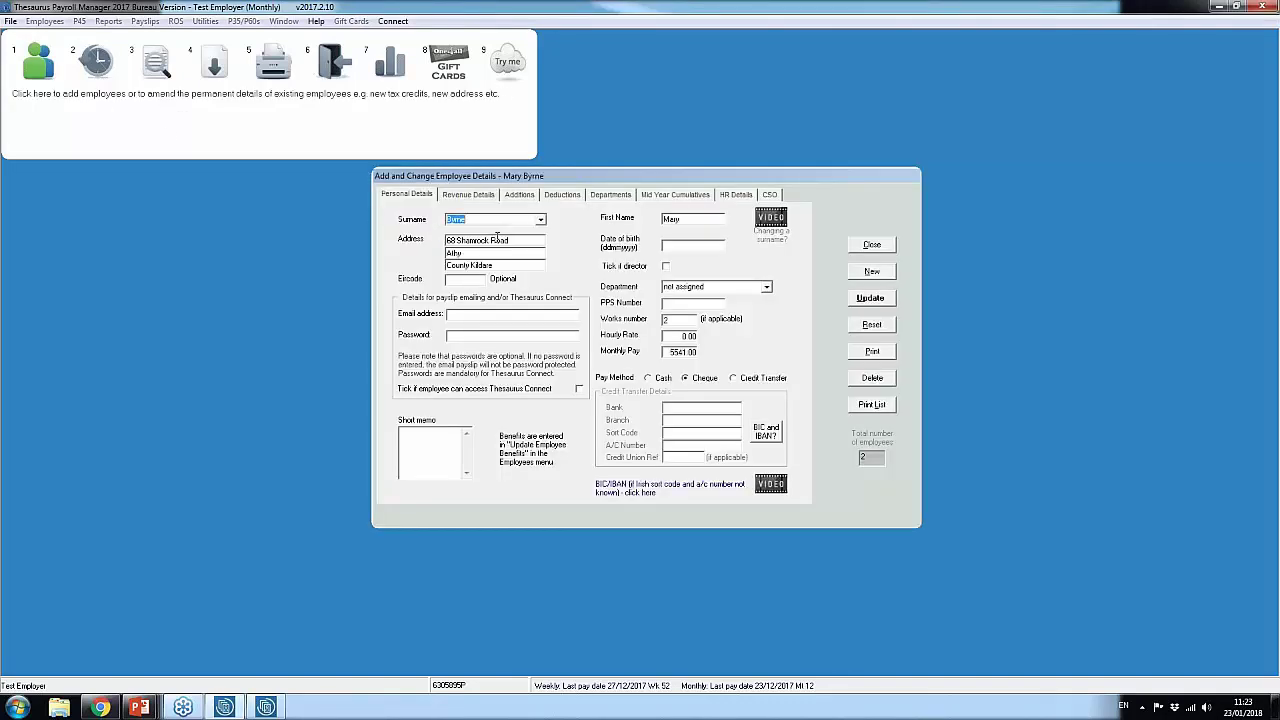
pyautogui.click(668, 305)
pyautogui.write('69208150')
pyautogui.click(884, 299)
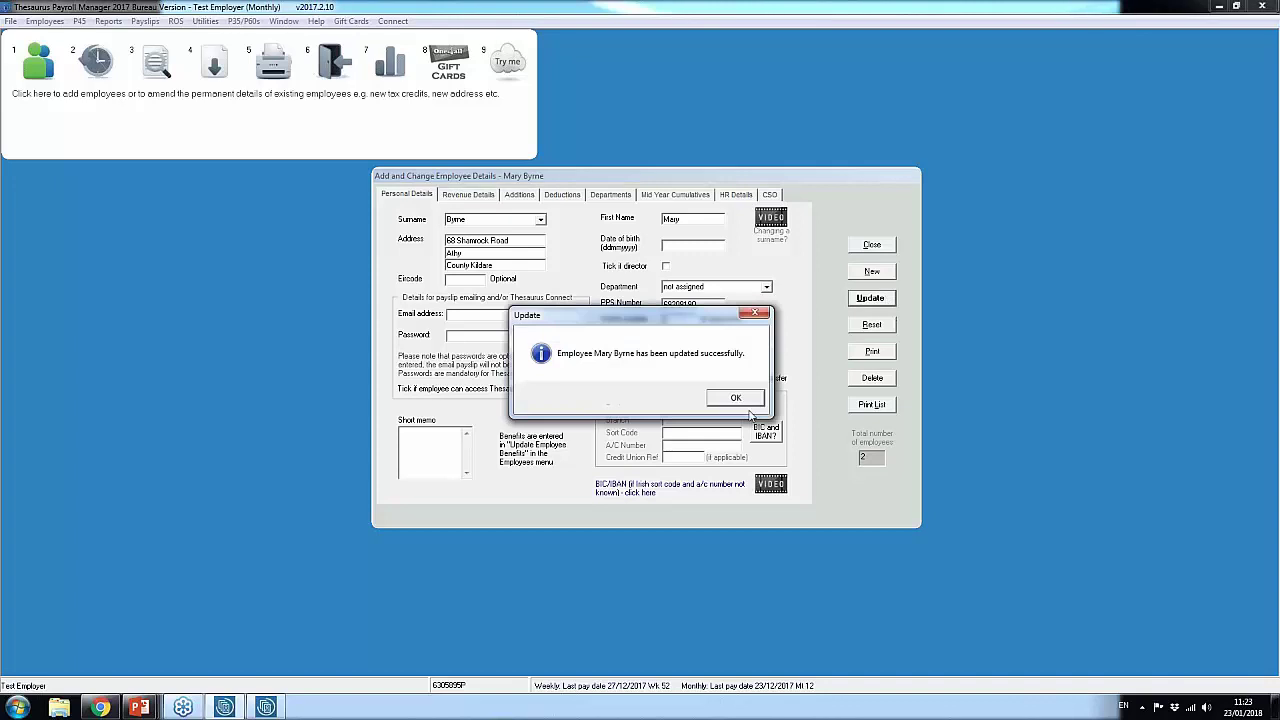
pyautogui.click(734, 396)
pyautogui.click(872, 245)
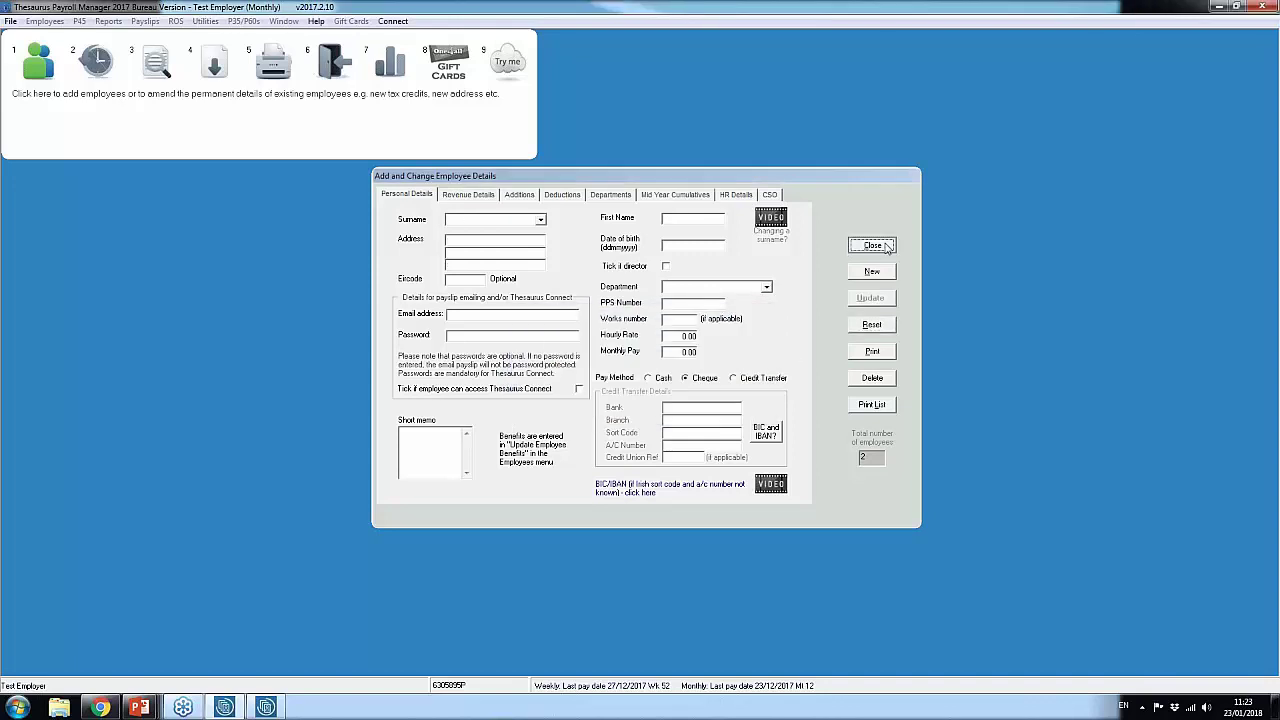
# - Try to prepare the ROS P35 file in C:\ROS\P35L with the existing contact details, then close the routine
pyautogui.click(243, 21)
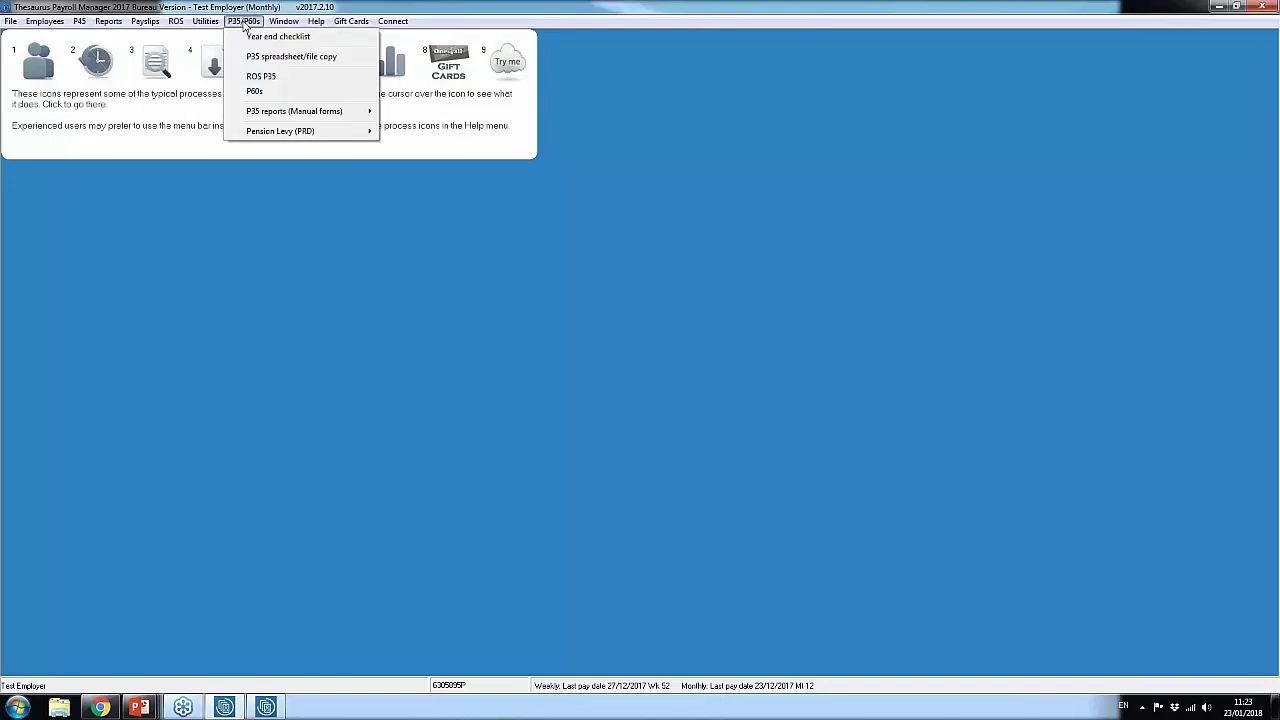
pyautogui.click(267, 81)
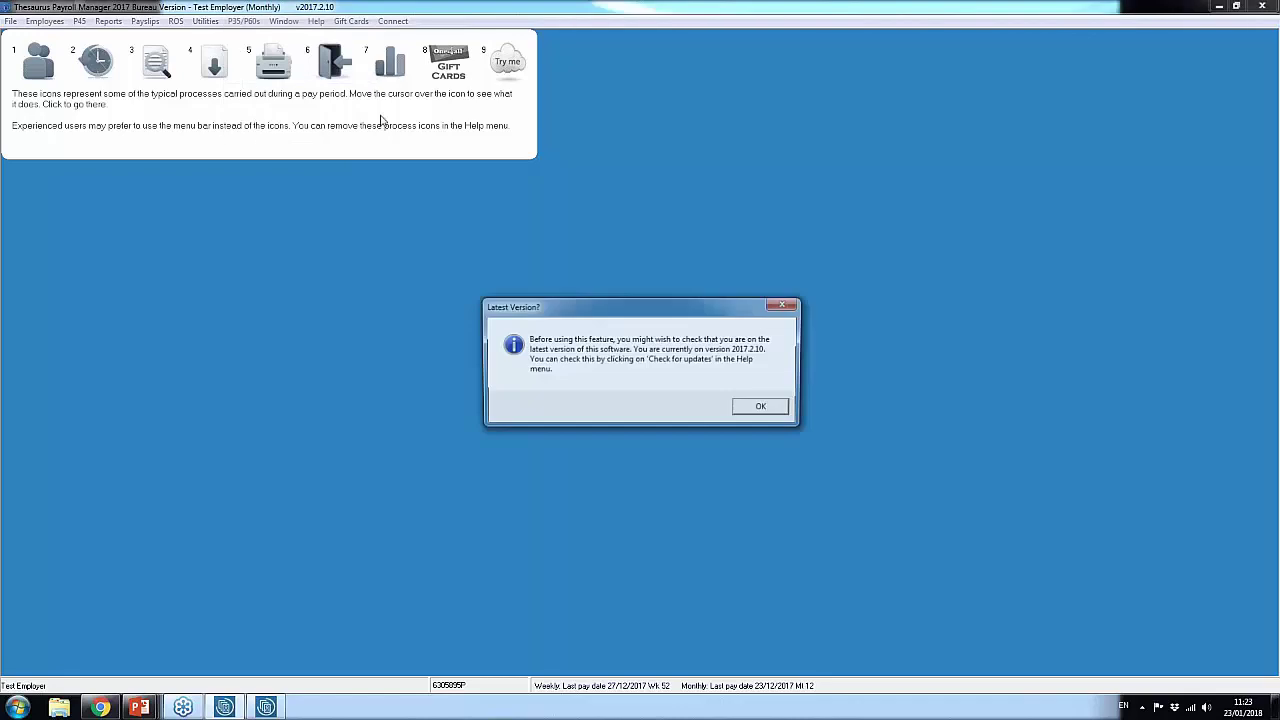
pyautogui.click(767, 408)
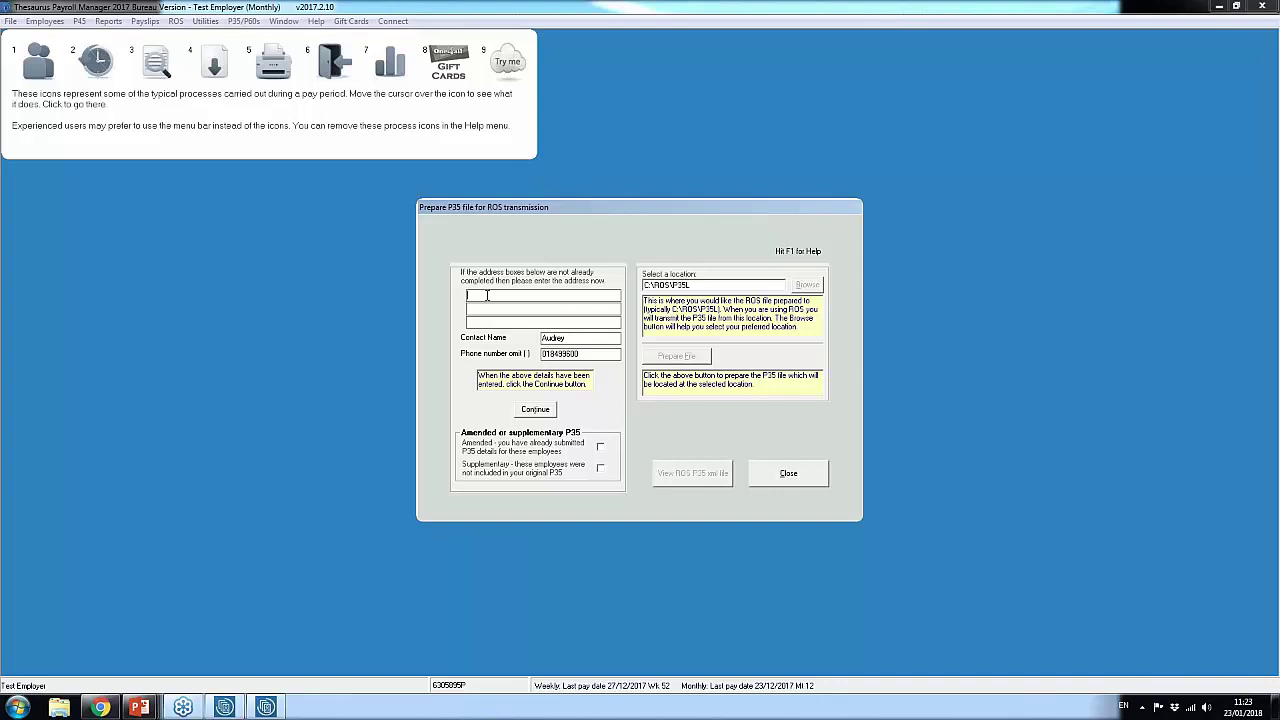
pyautogui.click(547, 412)
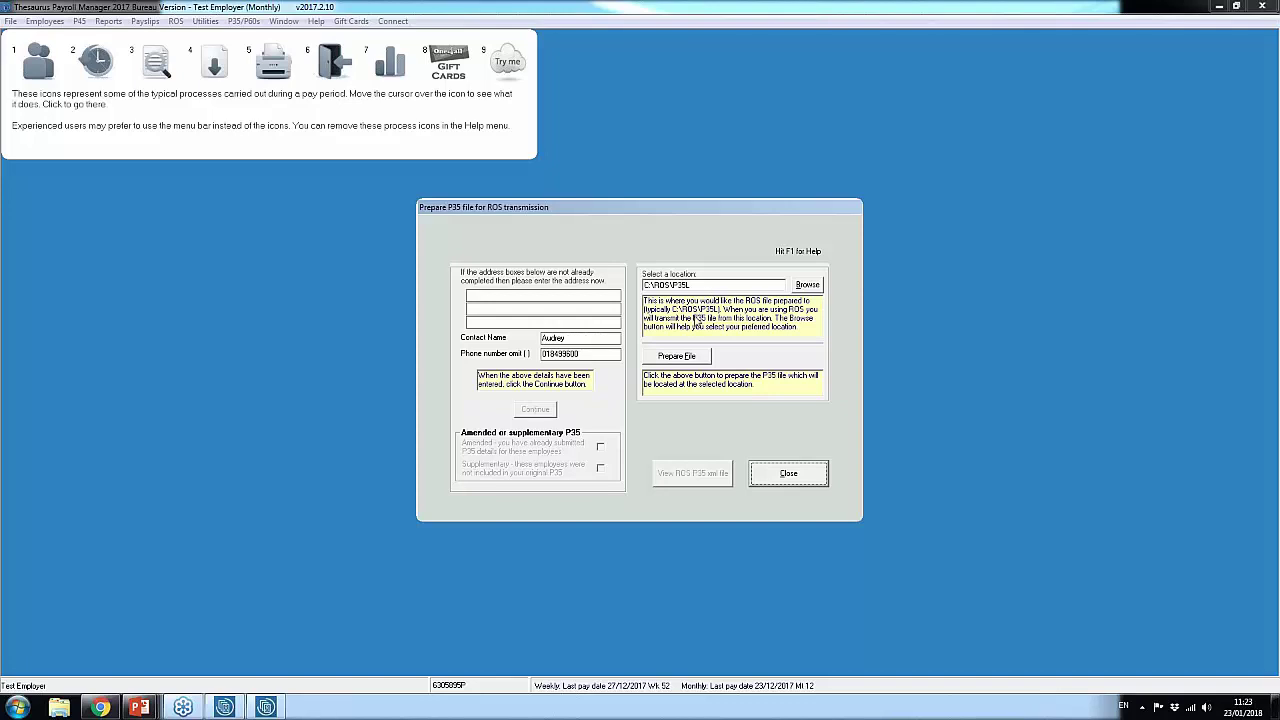
pyautogui.click(697, 358)
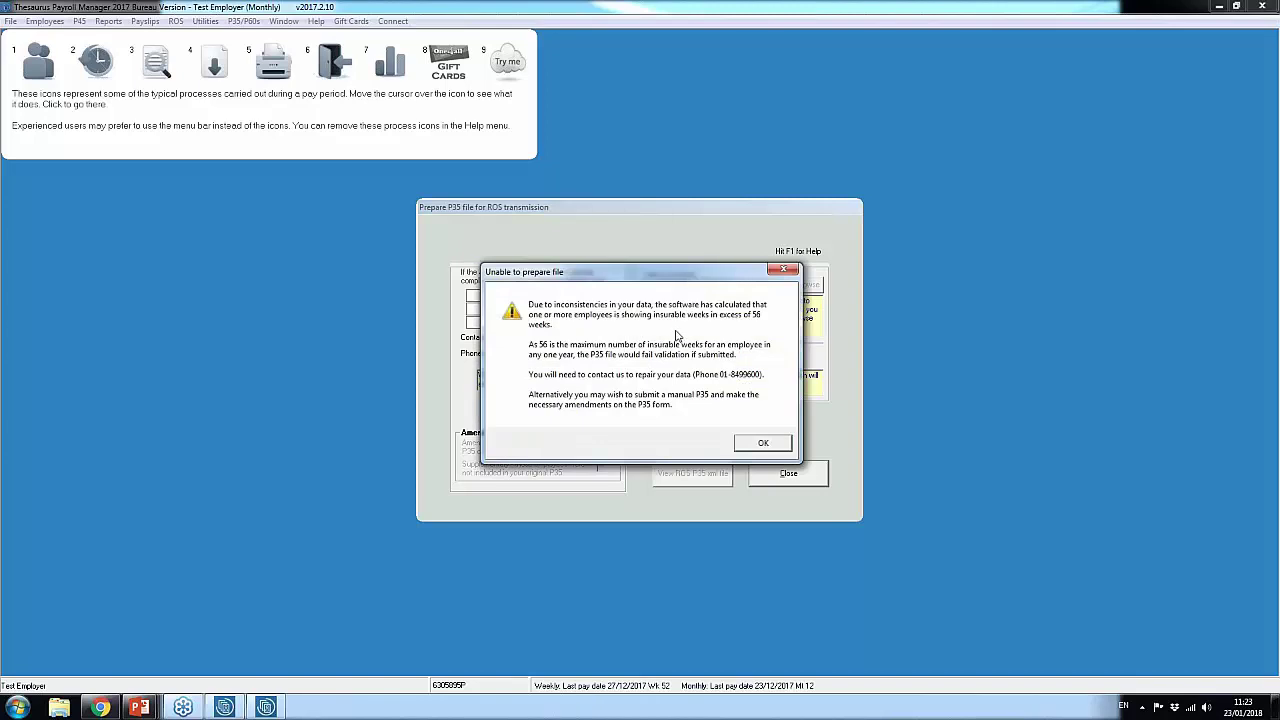
pyautogui.click(770, 442)
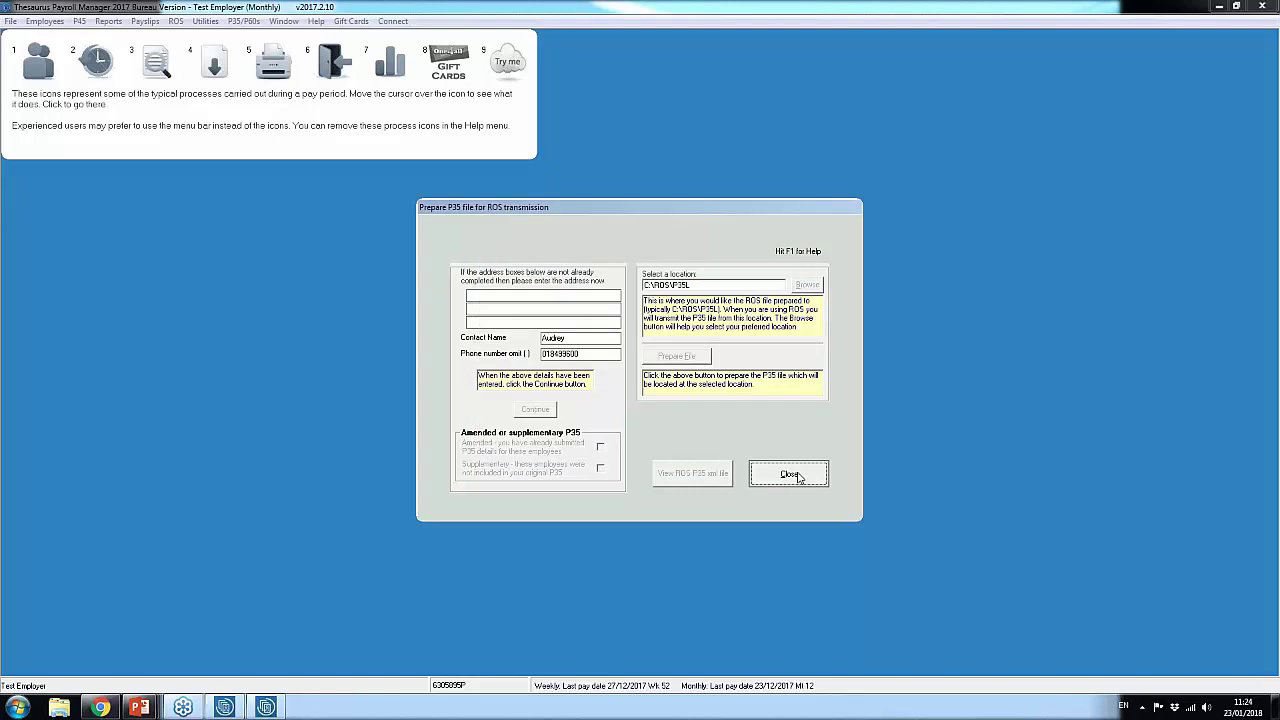
pyautogui.click(788, 473)
# - Replace the same monthly employee's PPS number with the correct one, update the record and close employee details
pyautogui.click(43, 80)
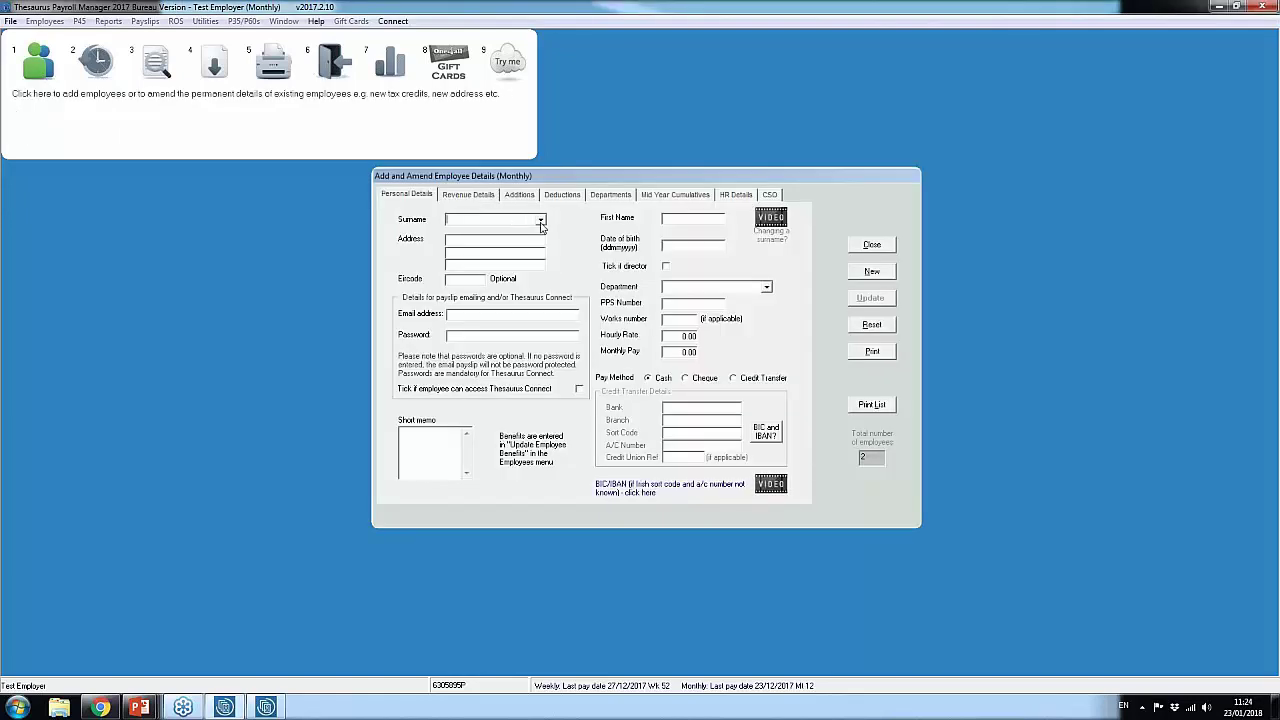
pyautogui.click(541, 220)
pyautogui.click(514, 232)
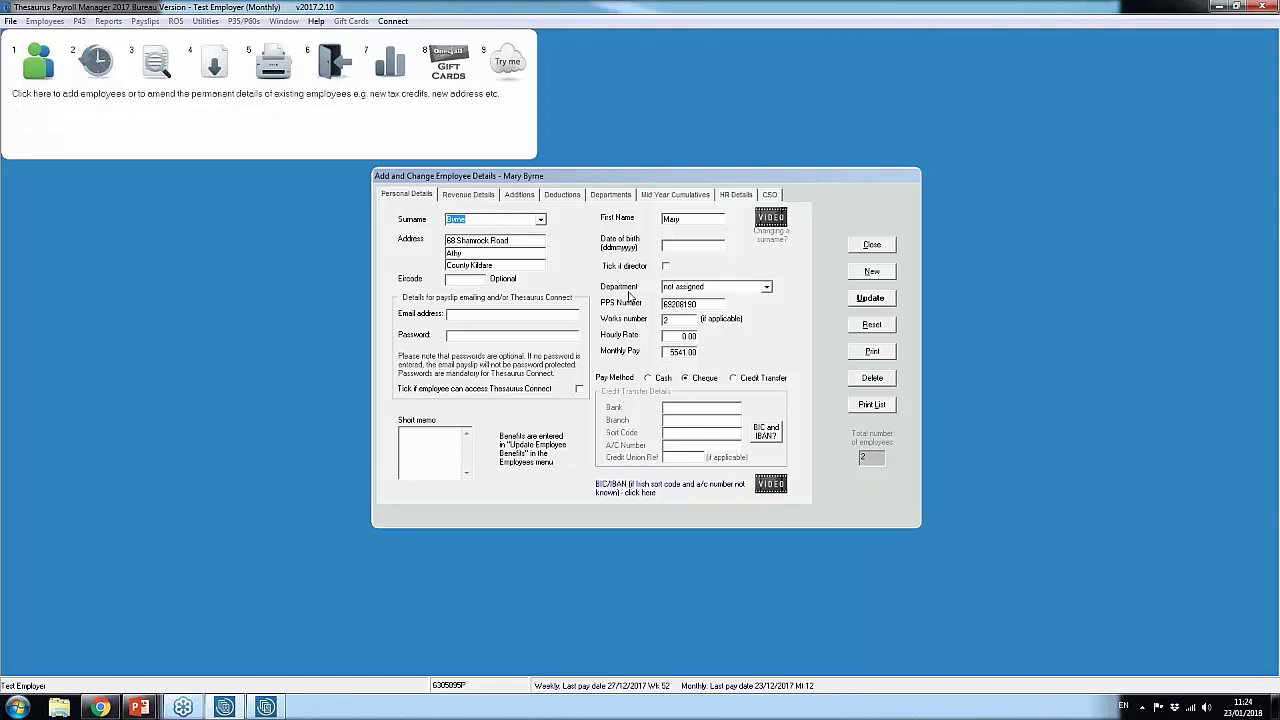
pyautogui.doubleClick(702, 306)
pyautogui.write('6923997H')
pyautogui.click(870, 298)
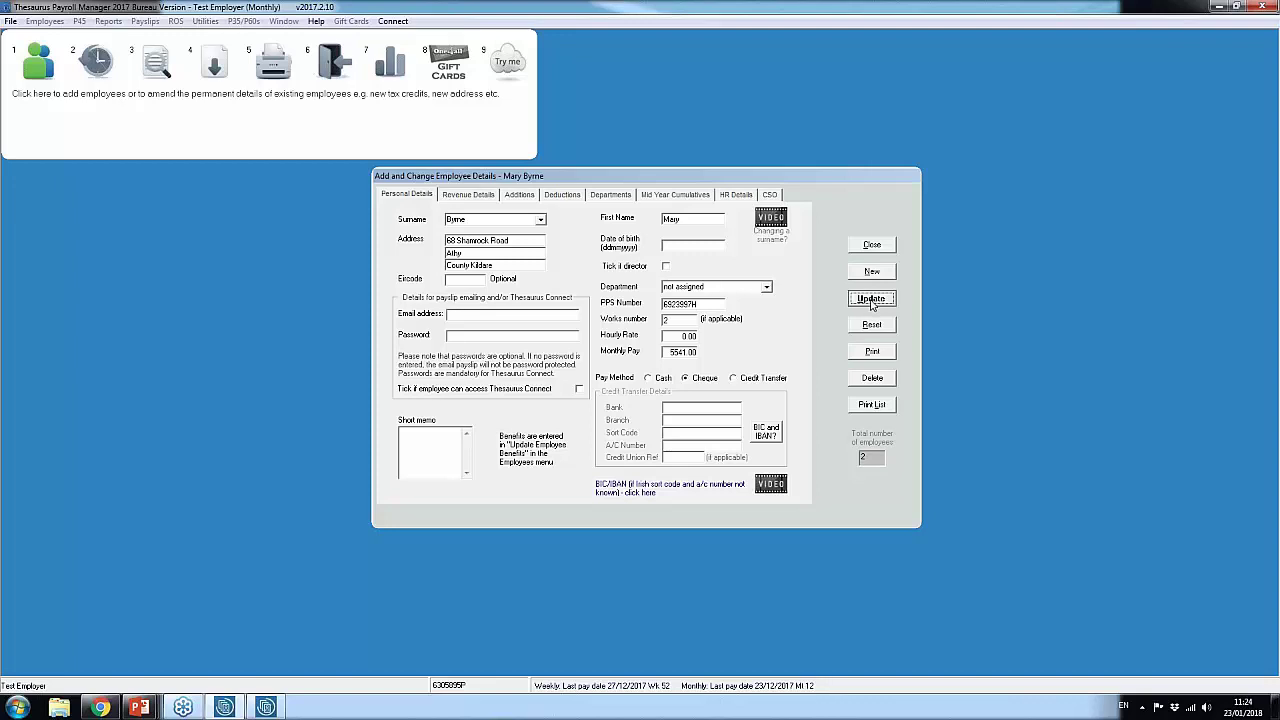
pyautogui.click(736, 398)
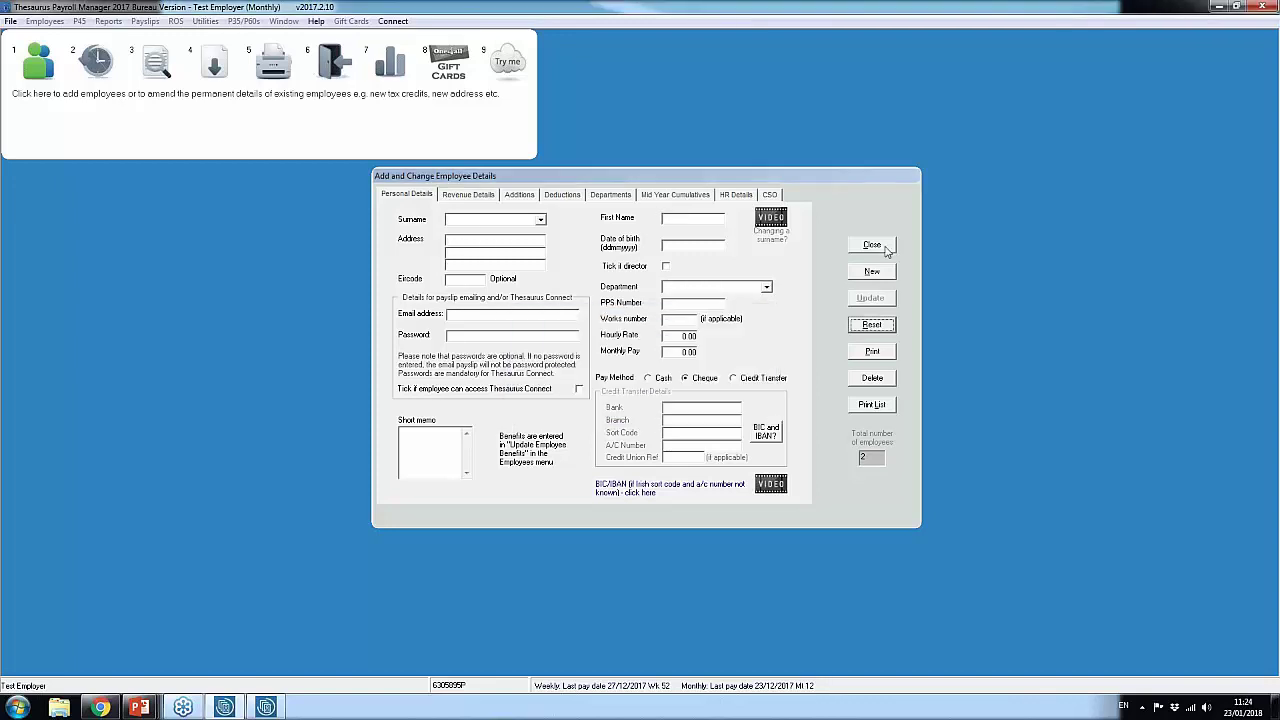
pyautogui.click(872, 245)
# - Run the ROS P35 routine again and prepare the P35 file in C:\ROS\P35L
pyautogui.click(243, 21)
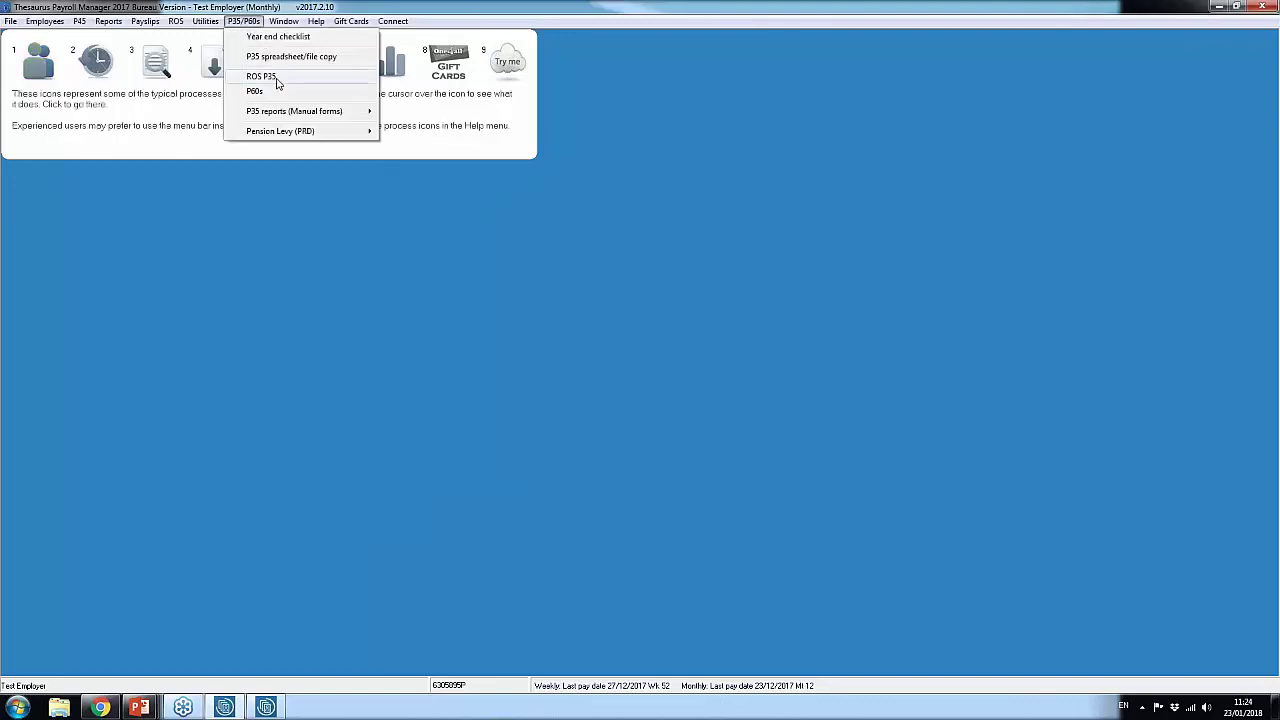
pyautogui.click(272, 77)
pyautogui.press('Return')
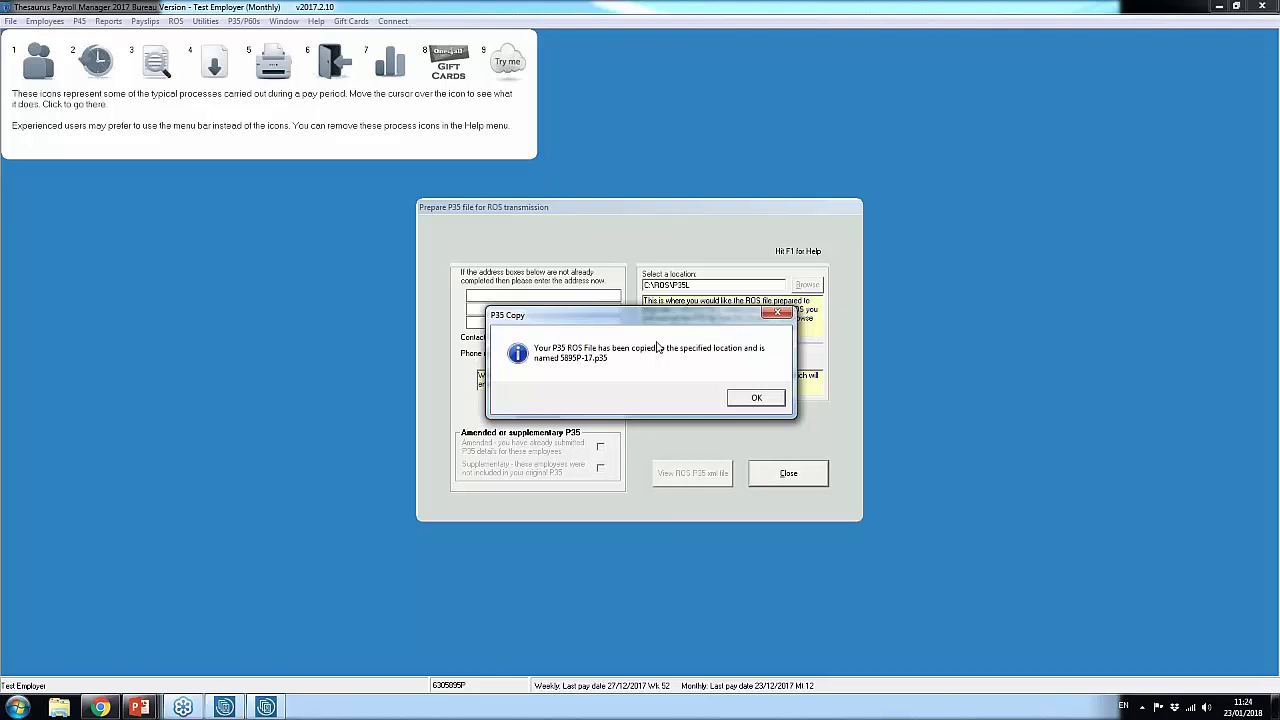
pyautogui.click(755, 399)
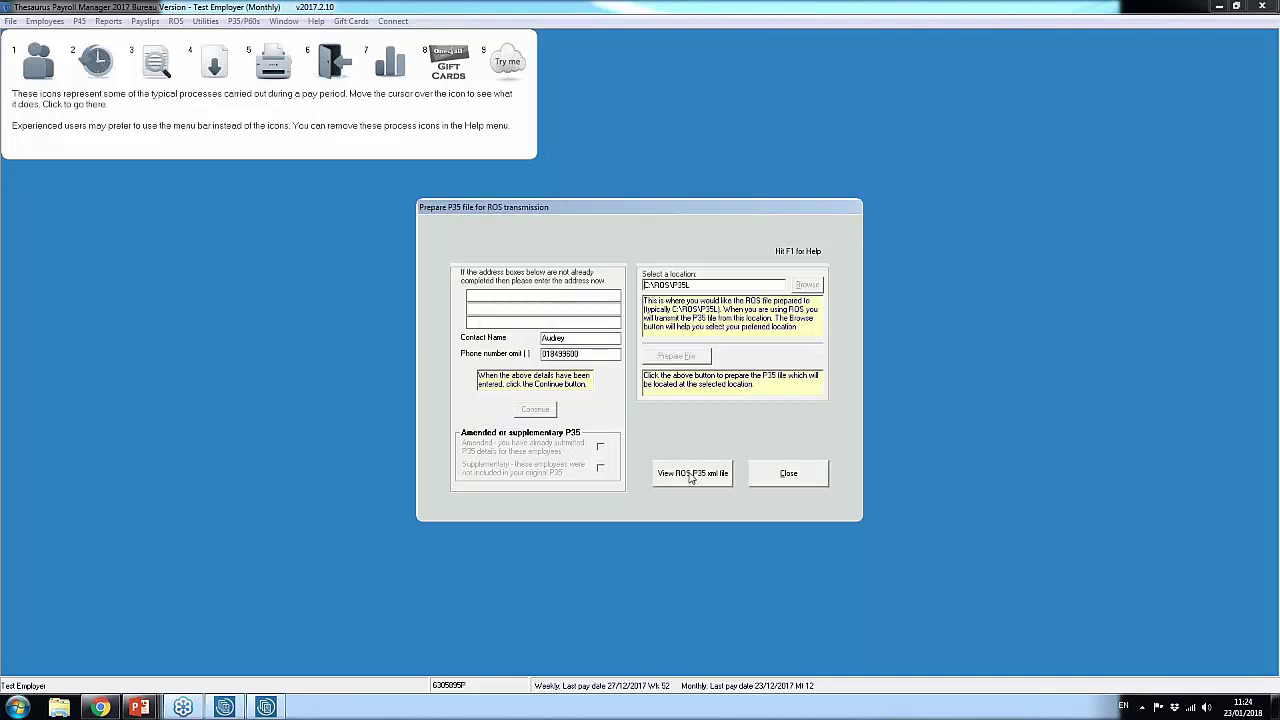
# - Review the prepared ROS P35 XML file, then close out of the routine with the P35 reminder date left blank
pyautogui.click(690, 476)
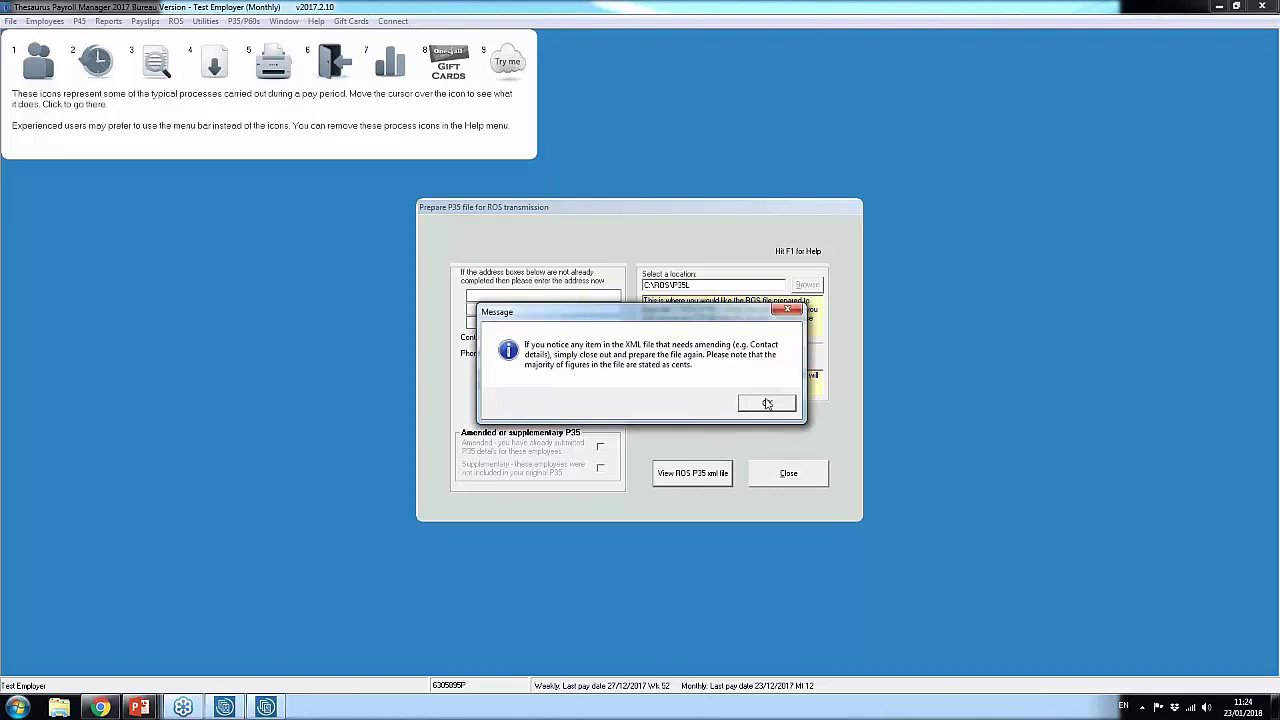
pyautogui.click(767, 403)
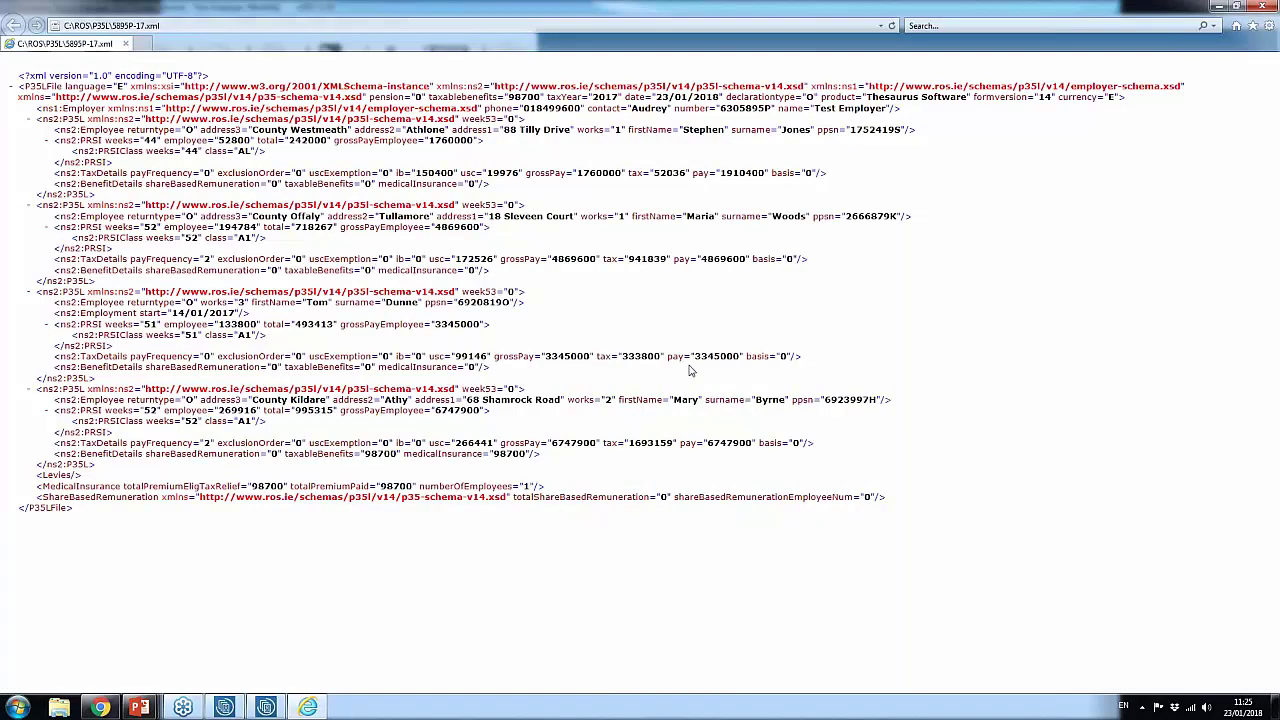
pyautogui.click(1262, 6)
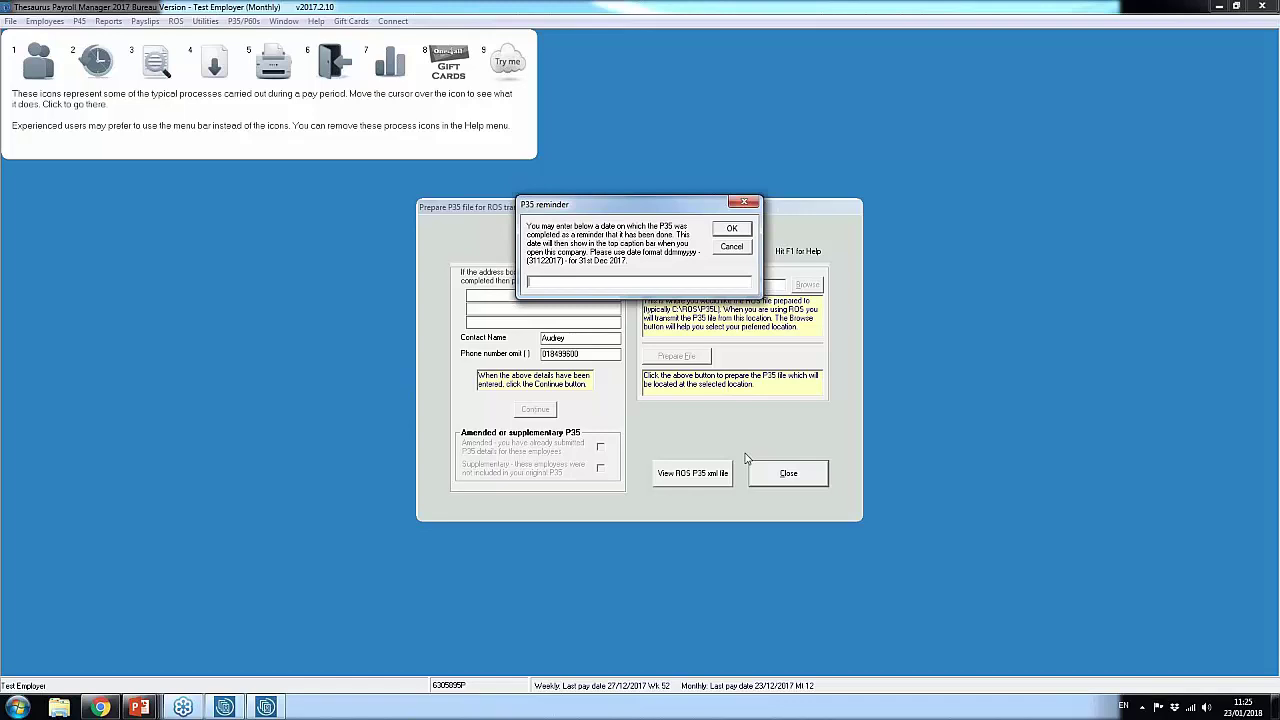
pyautogui.click(746, 230)
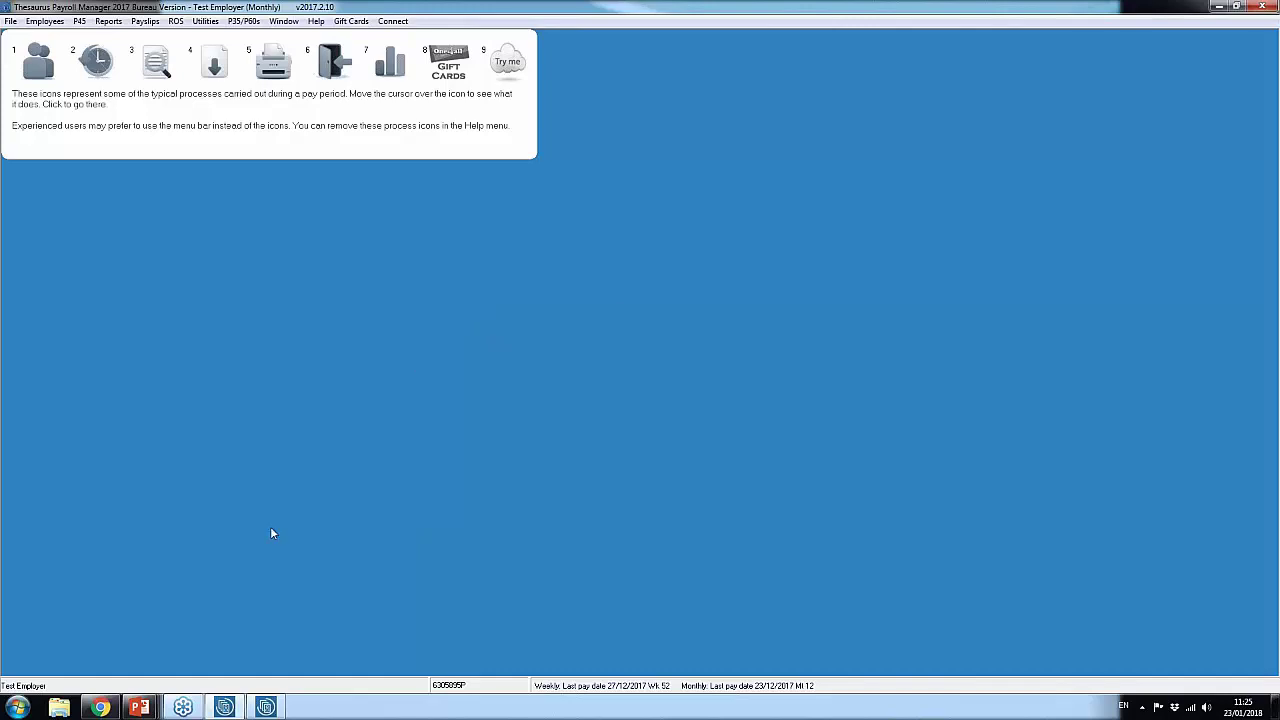
# - Switch to the PowerPoint slide show and advance to the "Submitting the ROS P35" slide
pyautogui.moveTo(140, 707)
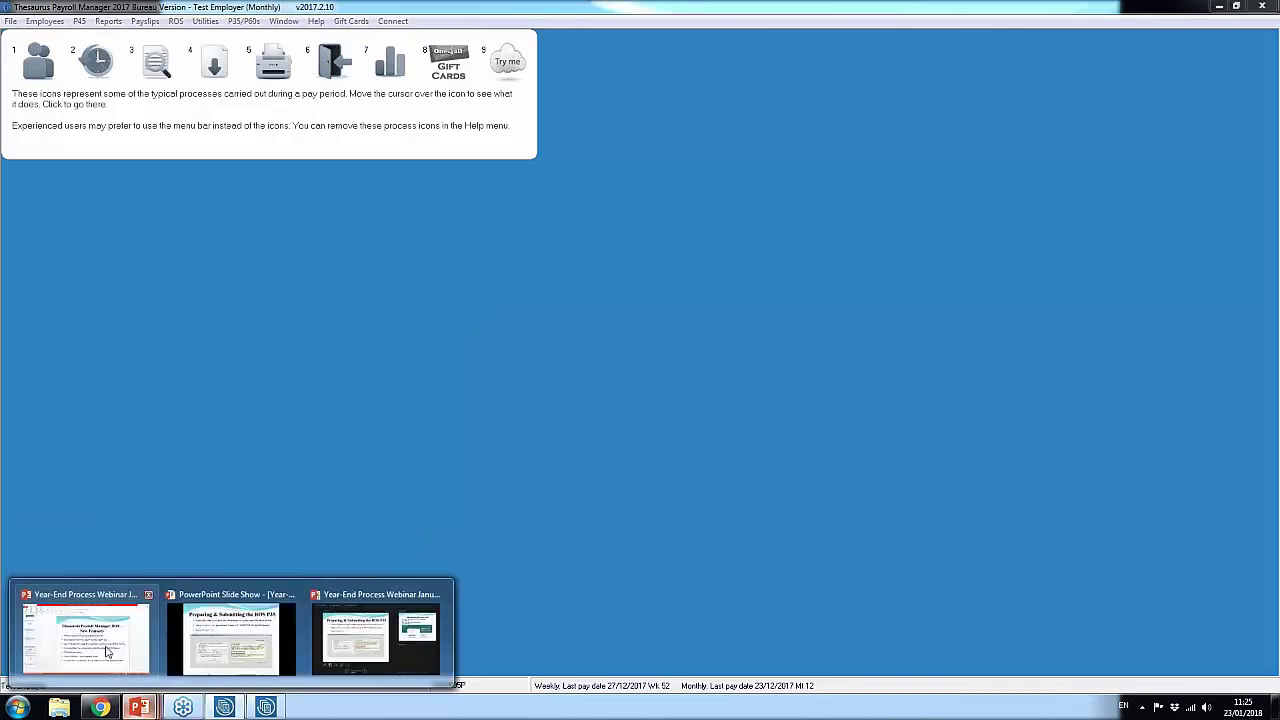
pyautogui.click(213, 630)
pyautogui.click(473, 515)
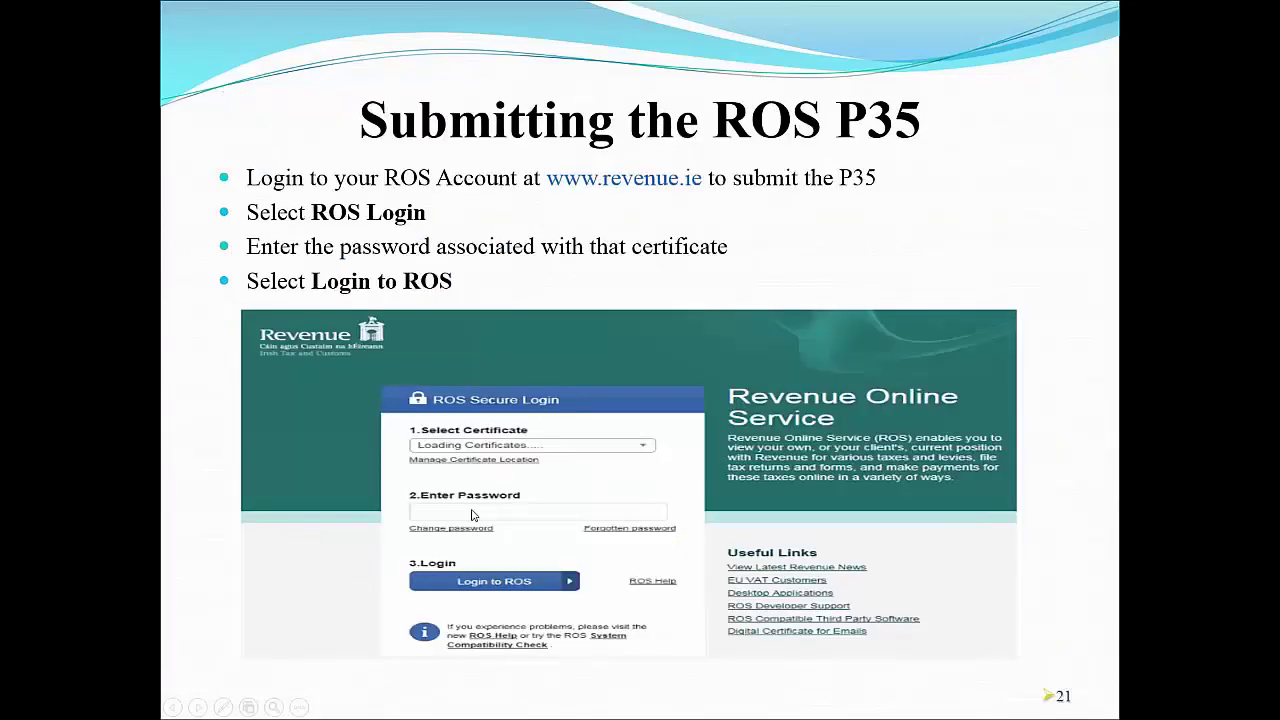
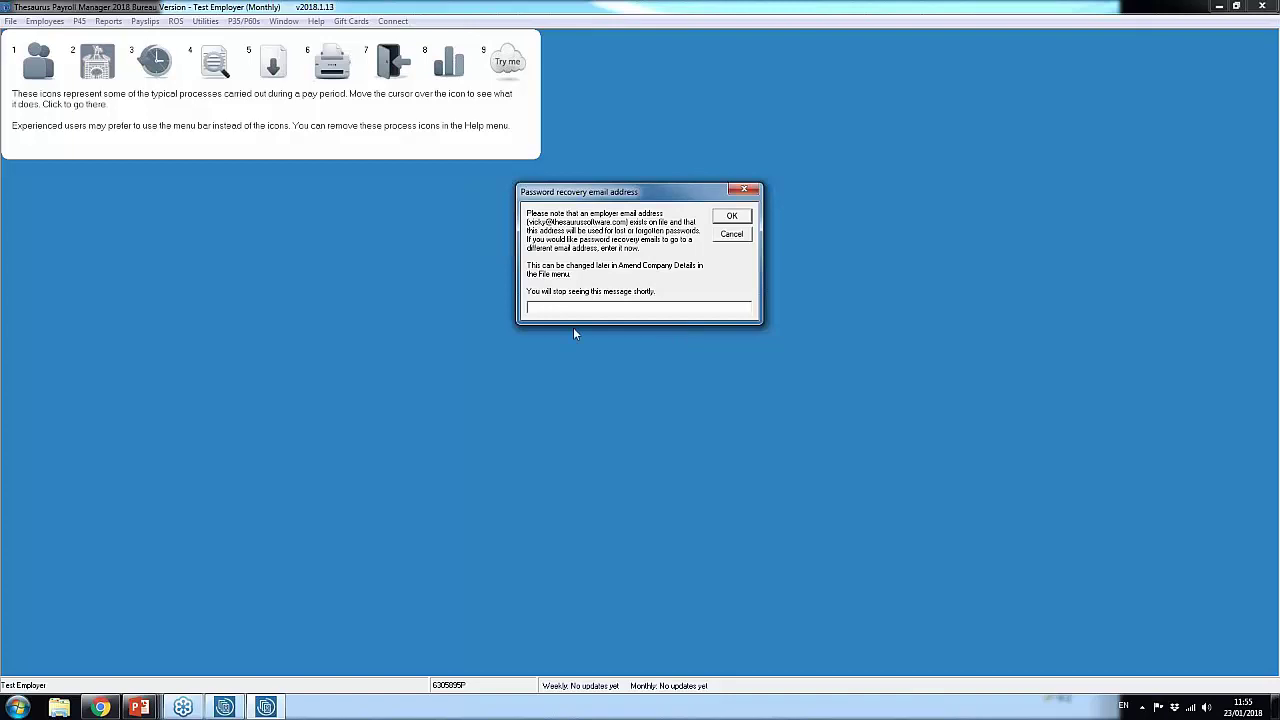
# - Accept the password recovery prompt with no alternative email, then inspect the recovery email field in the company details and cancel without saving
pyautogui.click(733, 217)
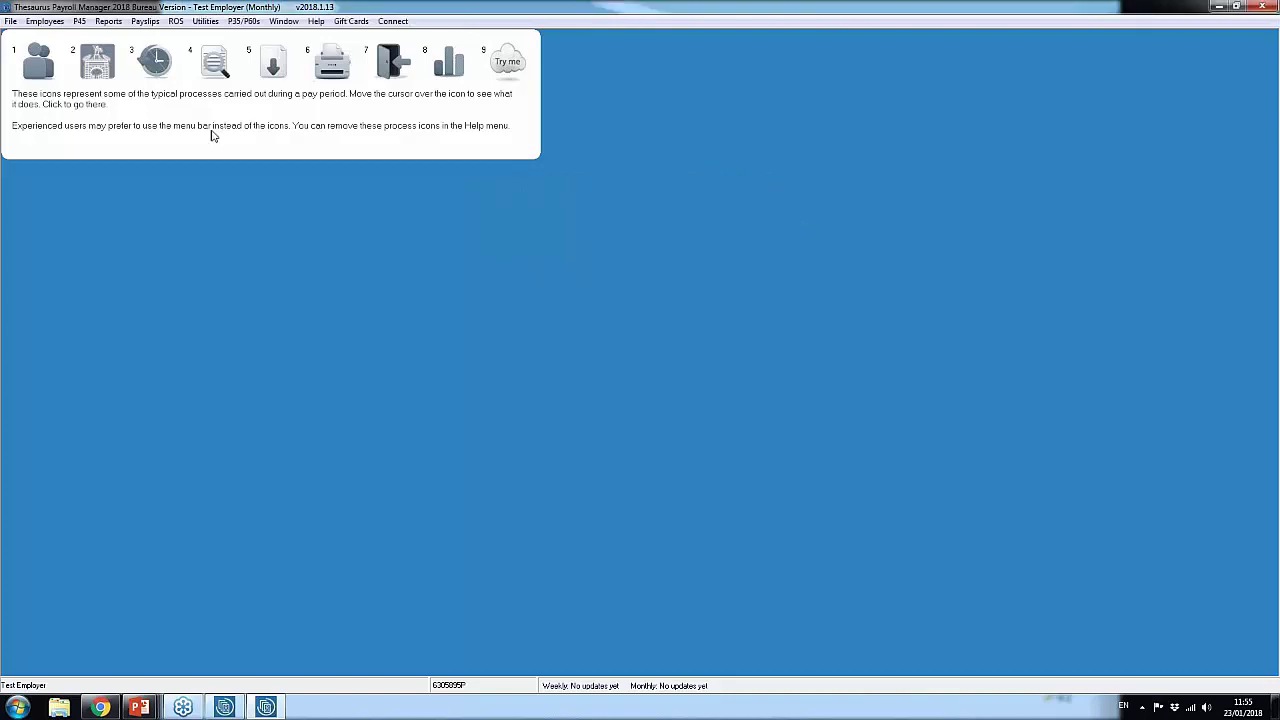
pyautogui.click(10, 21)
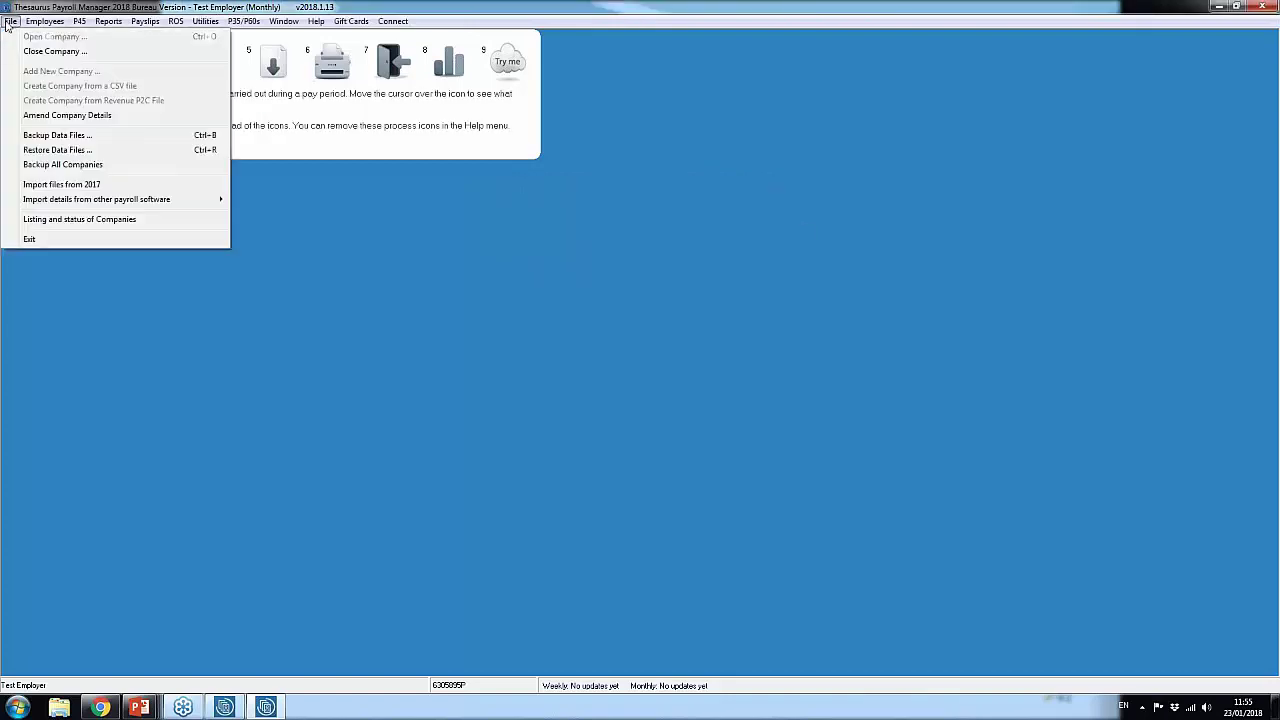
pyautogui.click(40, 115)
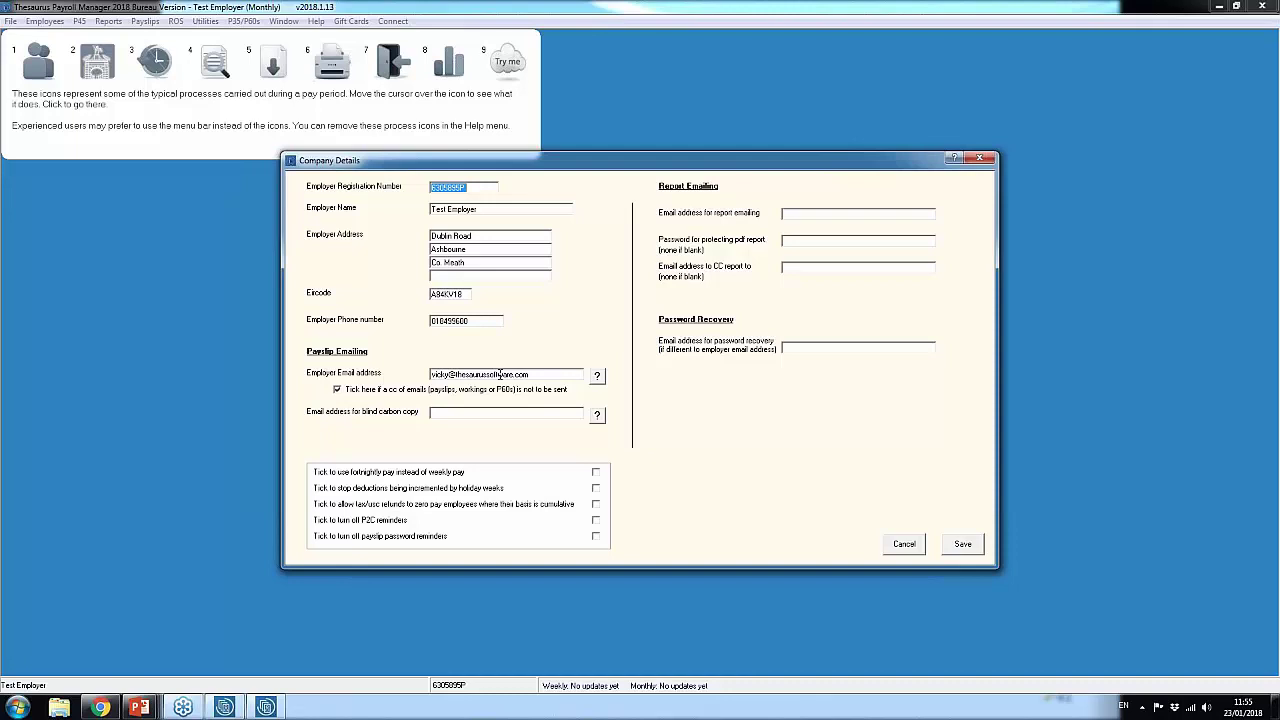
pyautogui.click(801, 344)
pyautogui.click(915, 546)
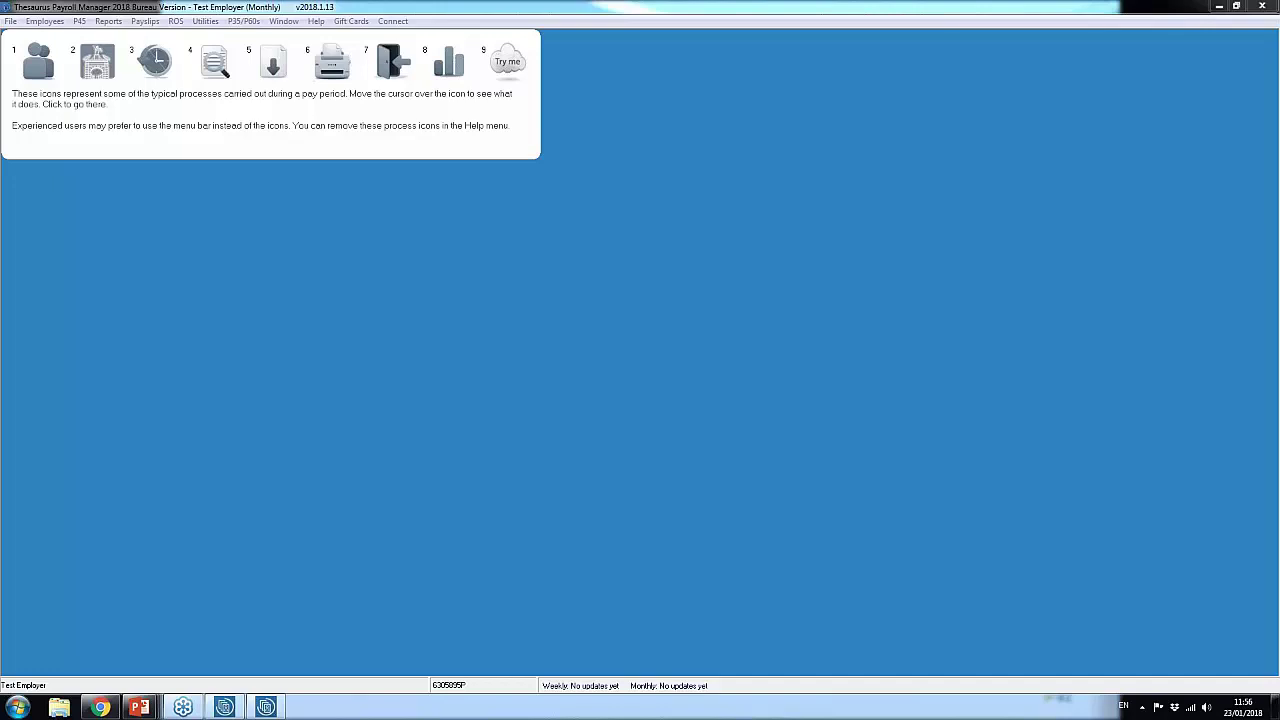
# - View the P2C import log, then close the log and the Test Employer company
pyautogui.click(176, 21)
pyautogui.moveTo(200, 36)
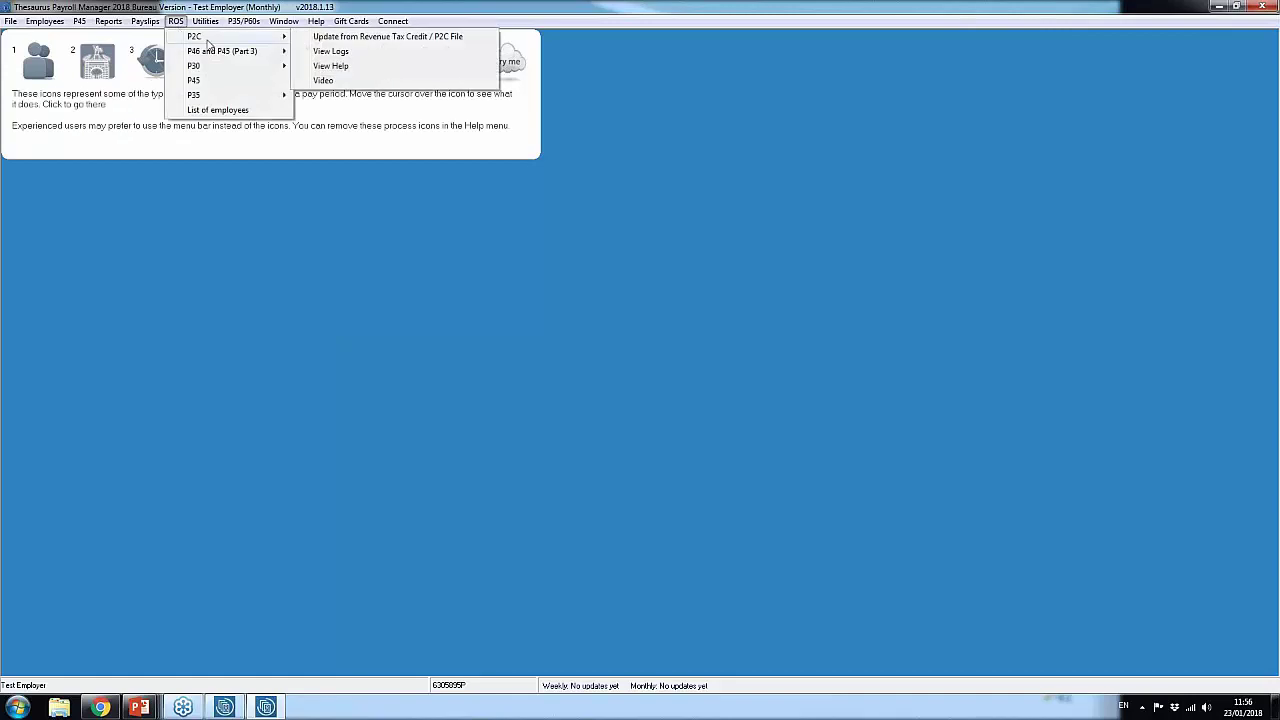
pyautogui.click(340, 52)
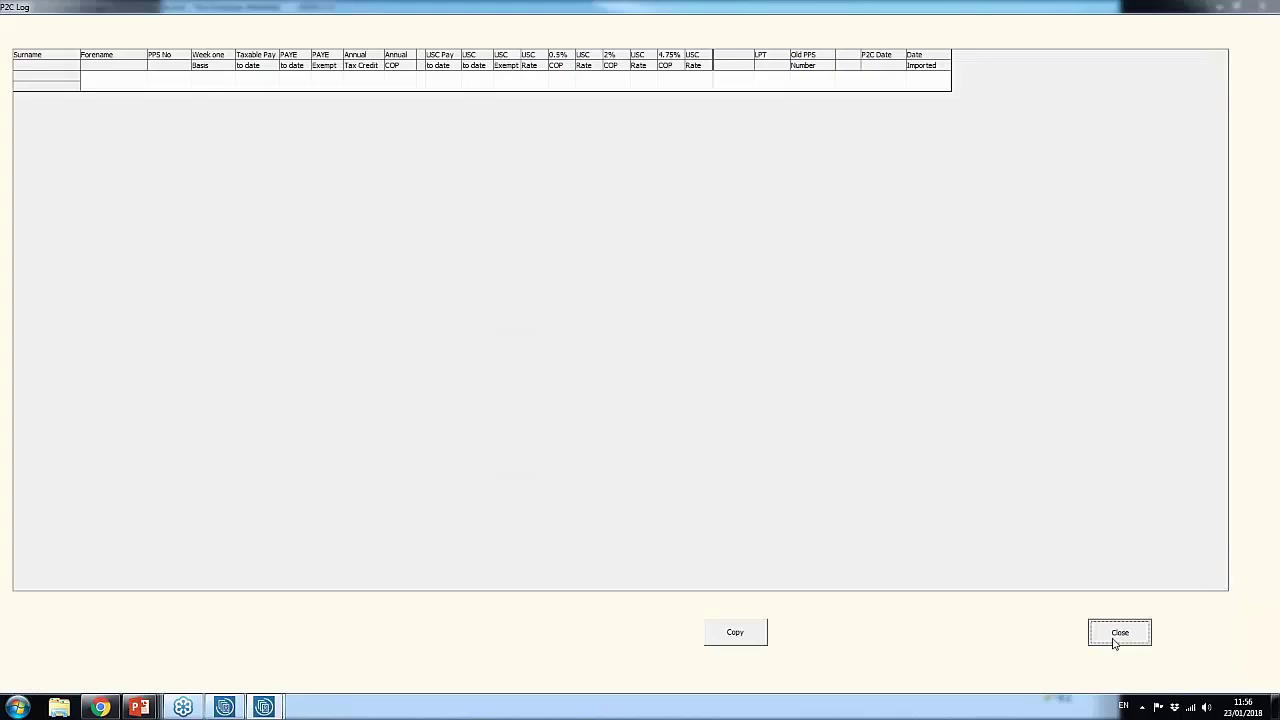
pyautogui.click(1116, 638)
pyautogui.click(10, 21)
pyautogui.click(50, 51)
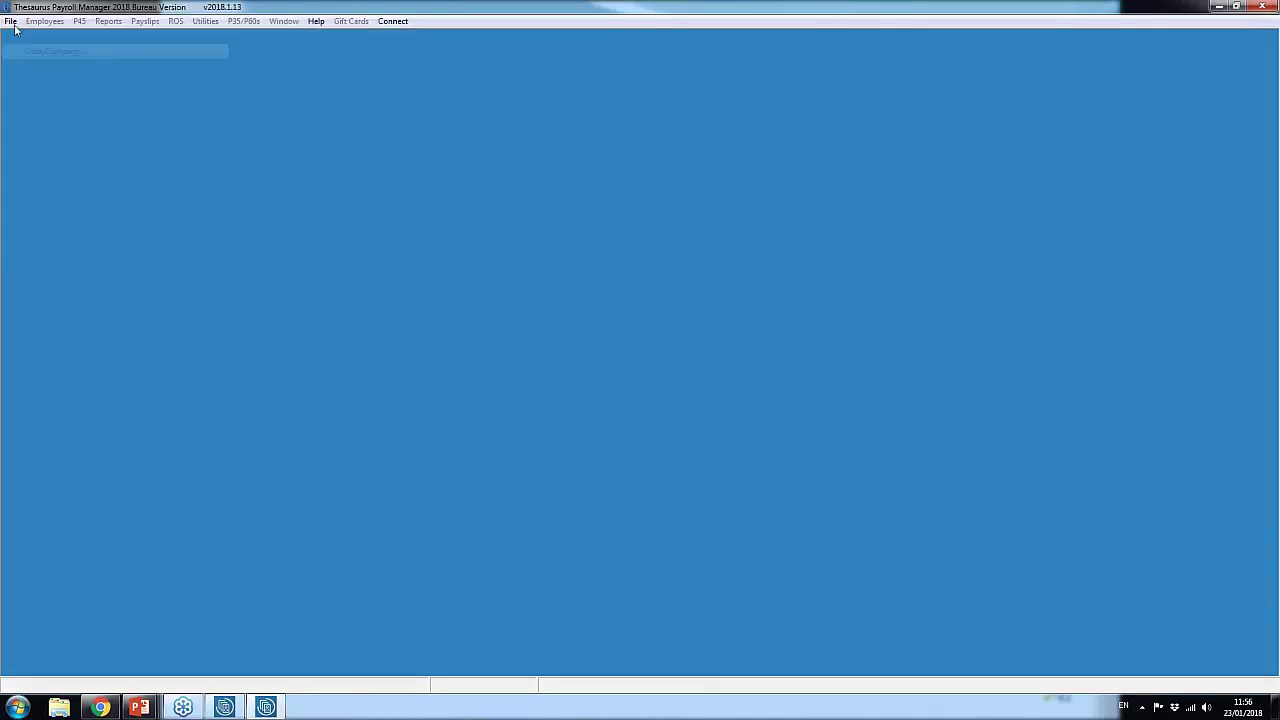
# - Open the Demo Company Ltd weekly payroll, entering the company password and accepting the startup information
pyautogui.click(10, 21)
pyautogui.click(50, 34)
pyautogui.doubleClick(510, 249)
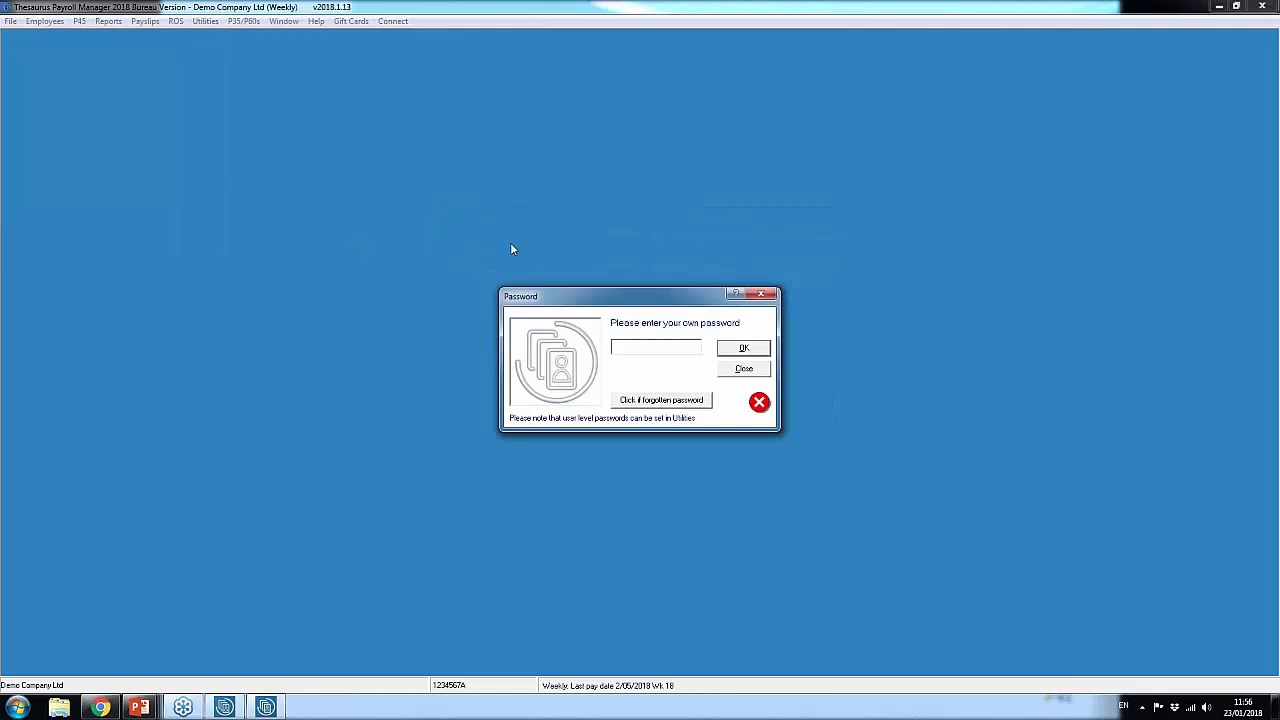
pyautogui.write('***')
pyautogui.press('Return')
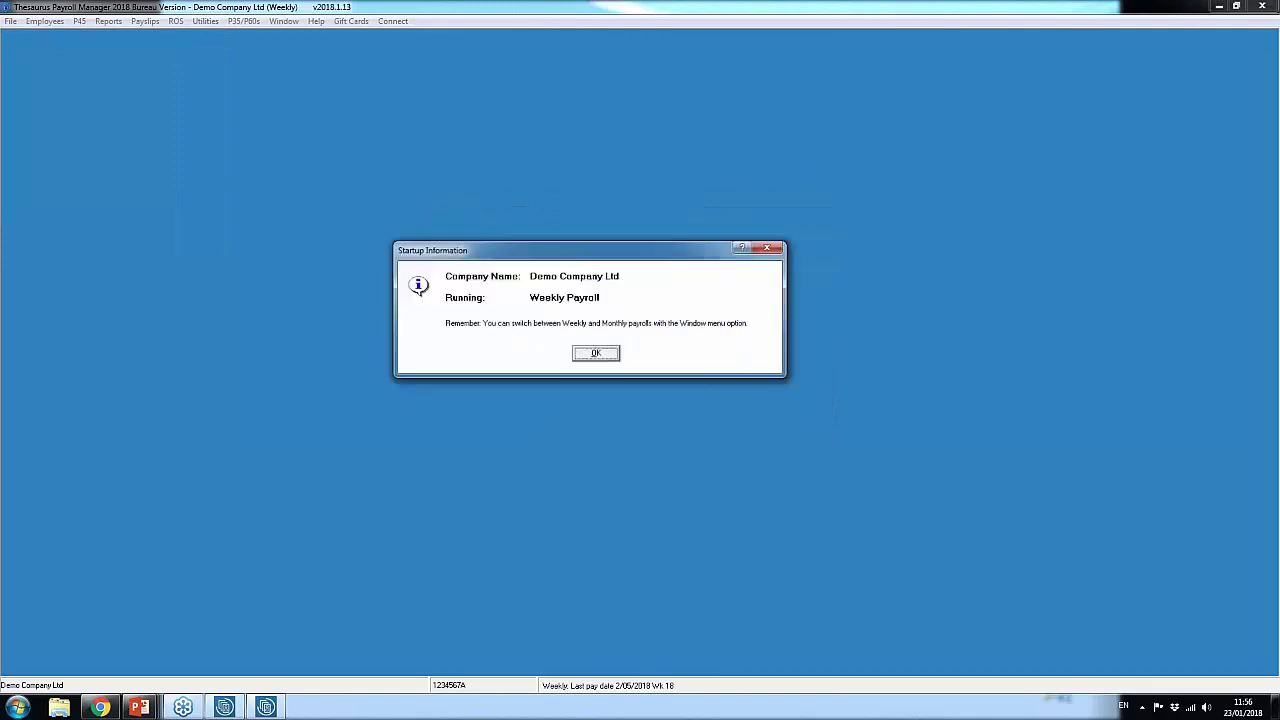
pyautogui.press('Return')
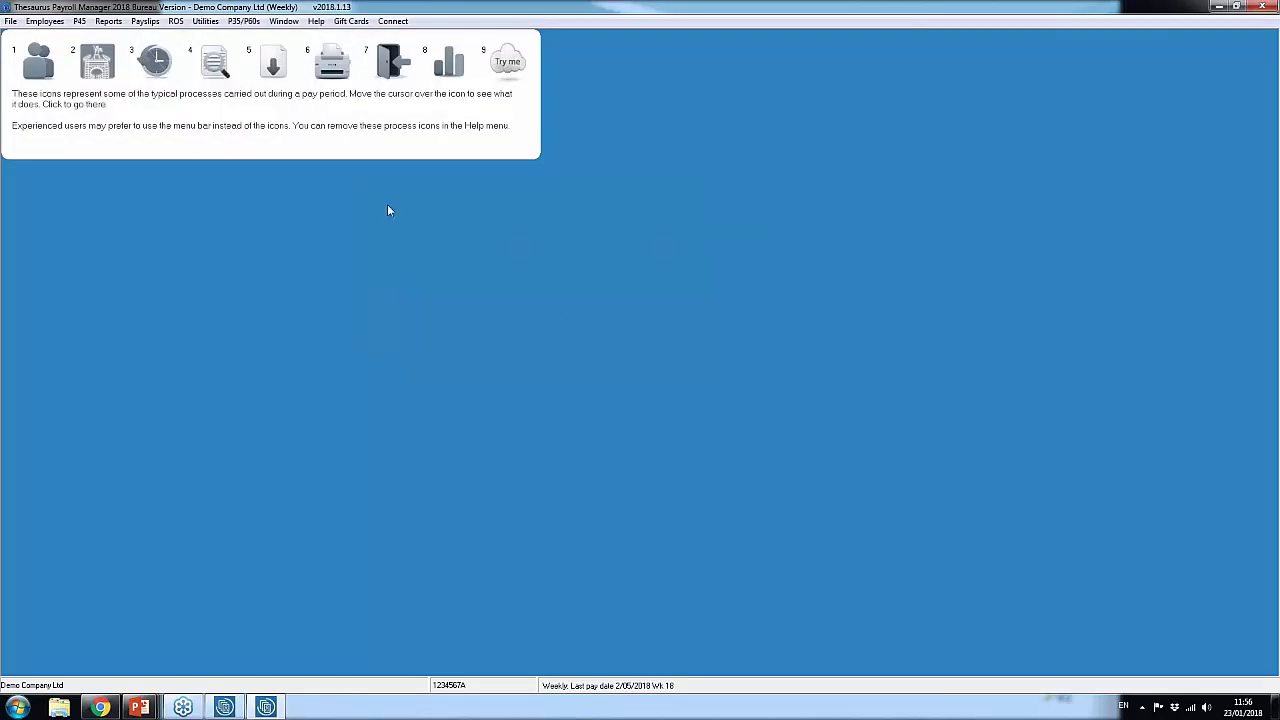
# - View the P2C import log, then check the latest P2C import details in the weekly update window without updating
pyautogui.click(175, 21)
pyautogui.moveTo(194, 37)
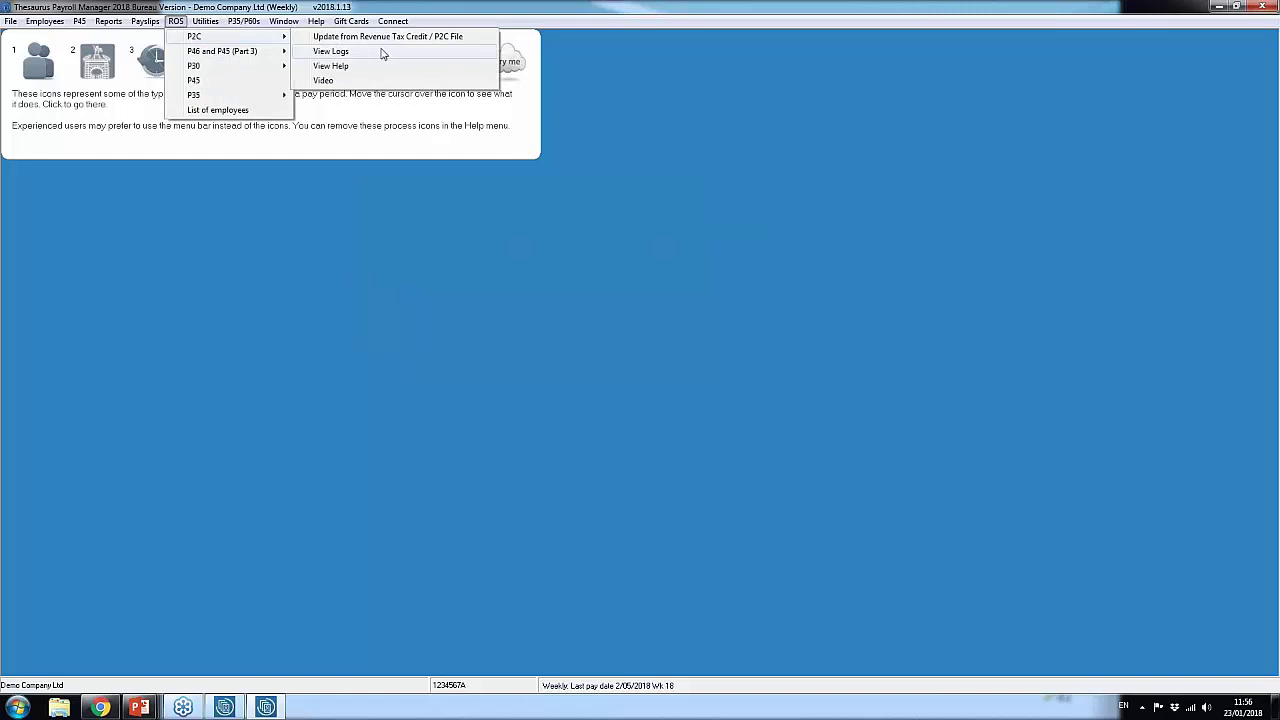
pyautogui.click(383, 52)
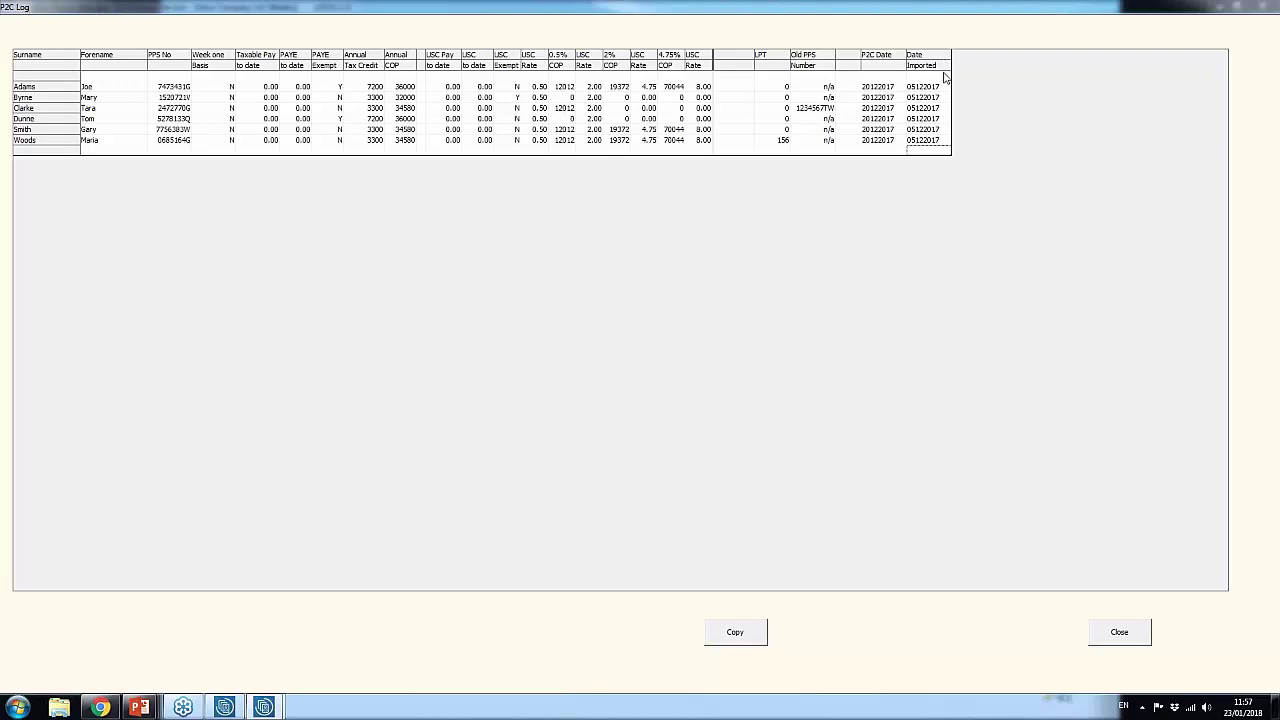
pyautogui.click(1122, 634)
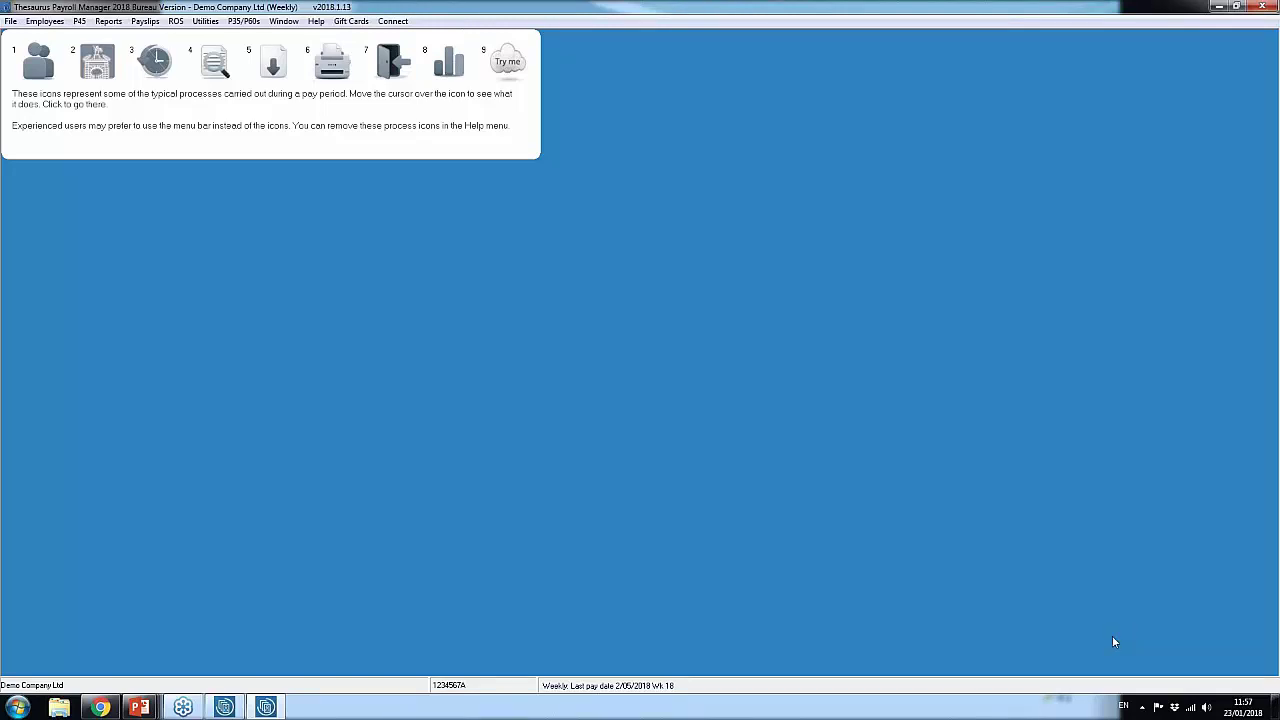
pyautogui.click(274, 64)
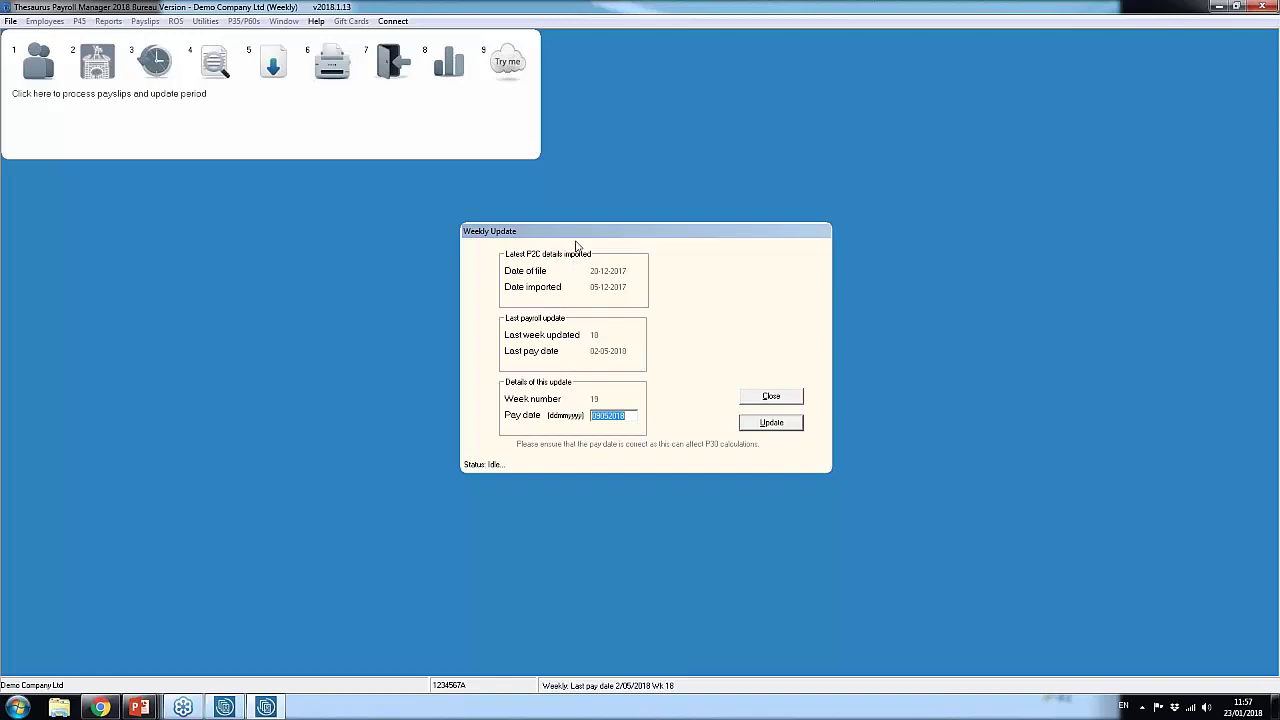
pyautogui.click(770, 398)
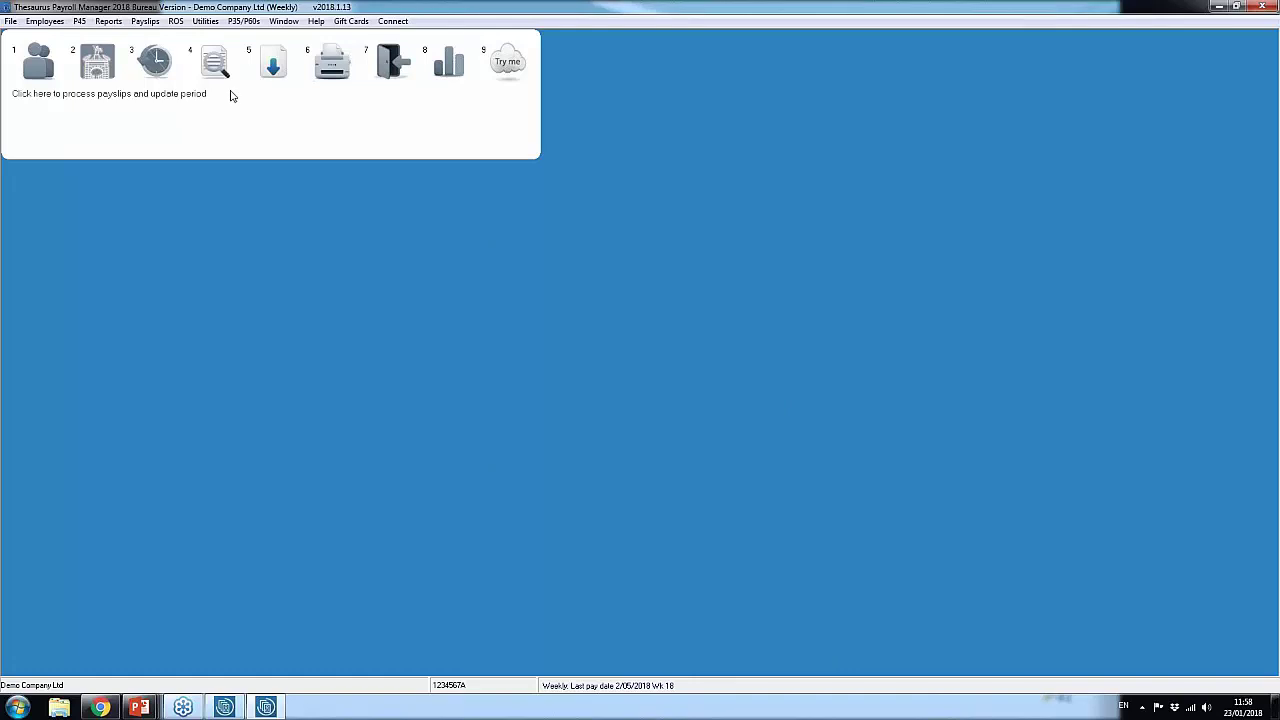
# - Look at the payslip printing options, then inspect the report emailing settings in the company details and cancel without saving
pyautogui.click(327, 68)
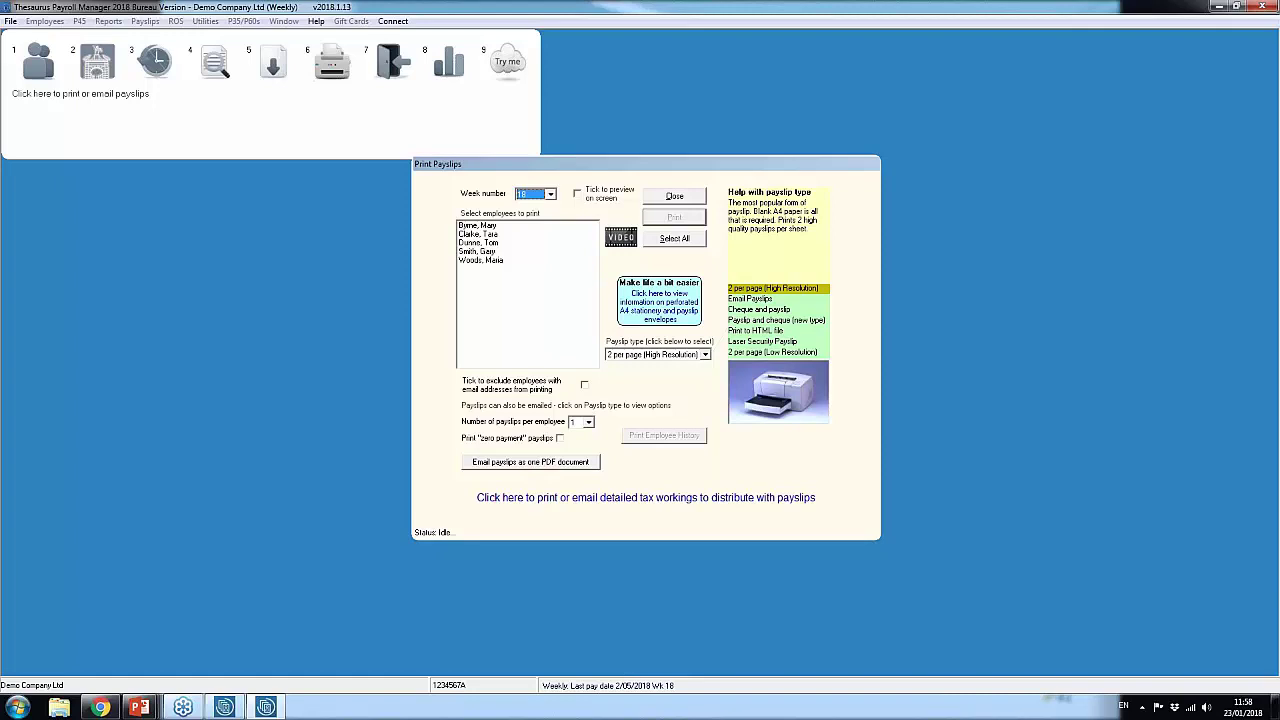
pyautogui.click(675, 196)
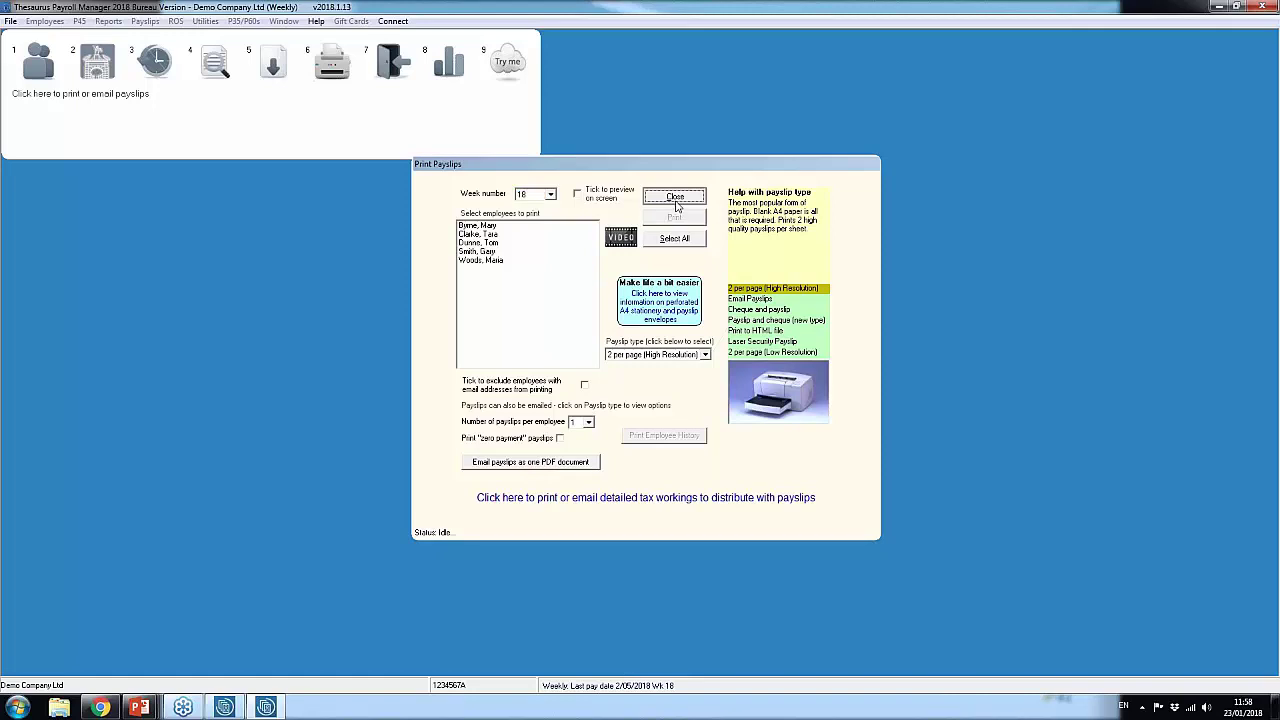
pyautogui.click(10, 21)
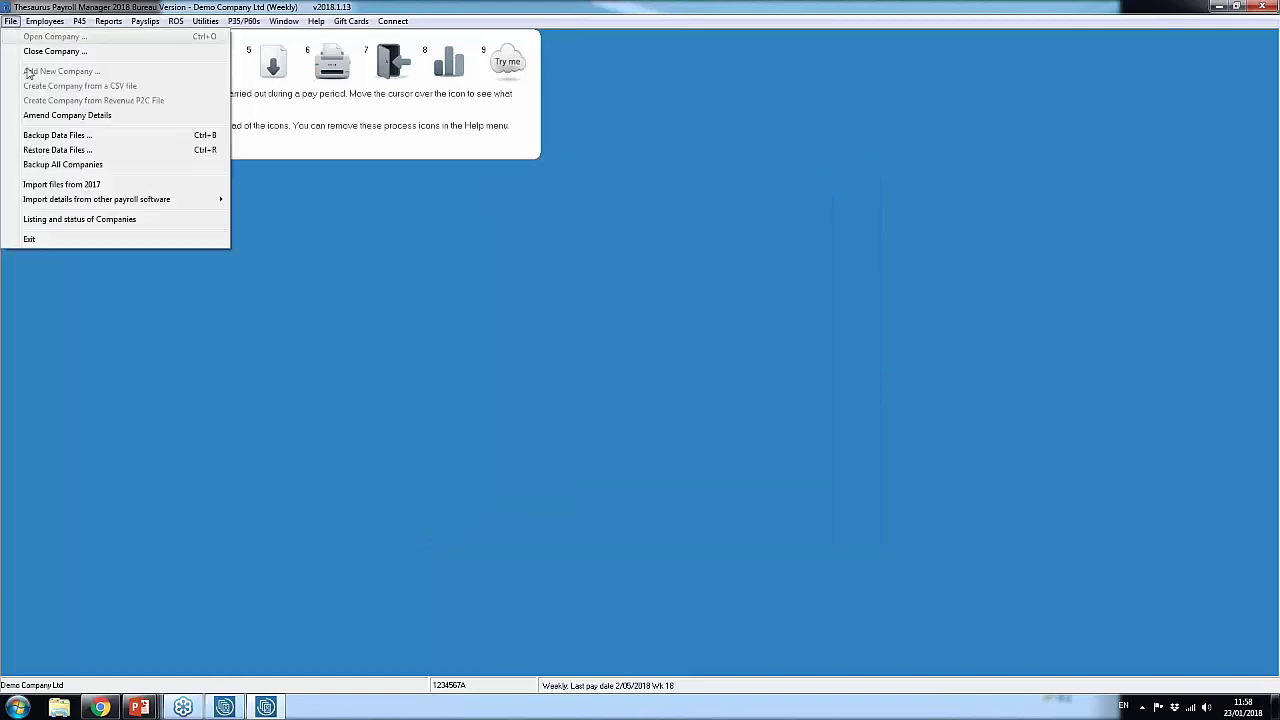
pyautogui.click(50, 116)
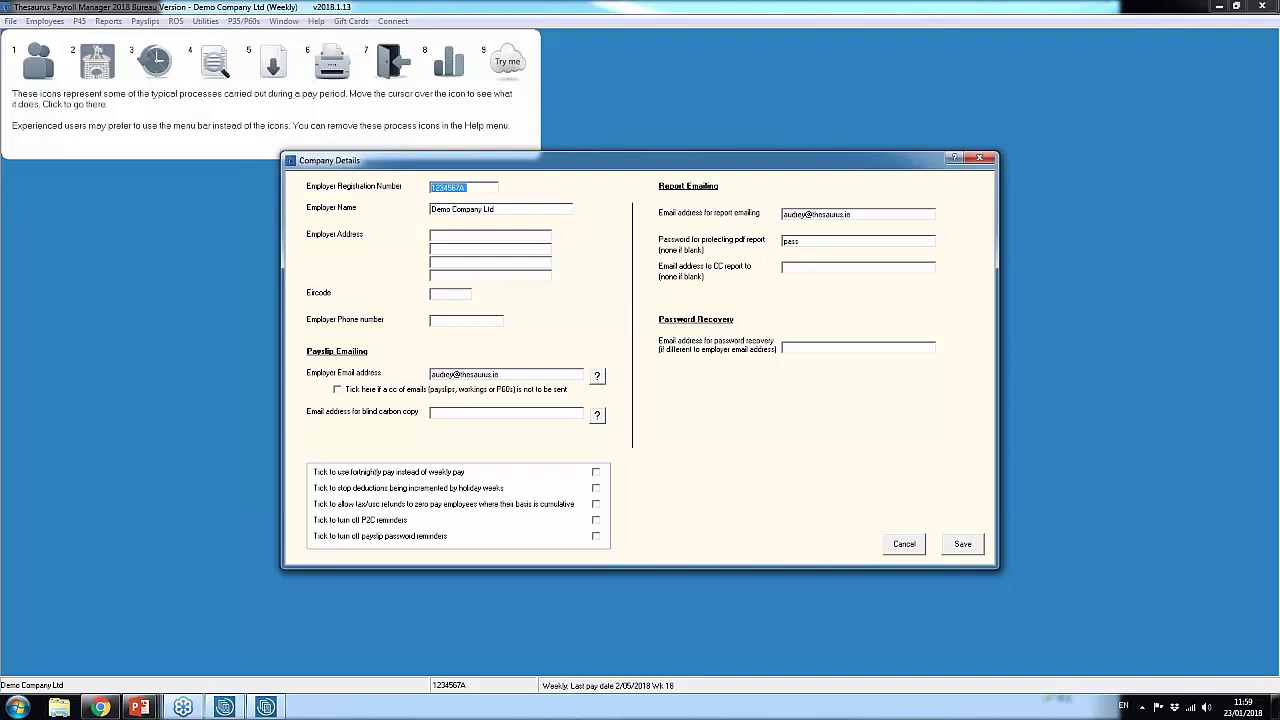
pyautogui.click(915, 550)
# - Try to email all employees' week 18 payslips as one PDF document, declining the send prompt and closing the payslip printing window
pyautogui.click(331, 68)
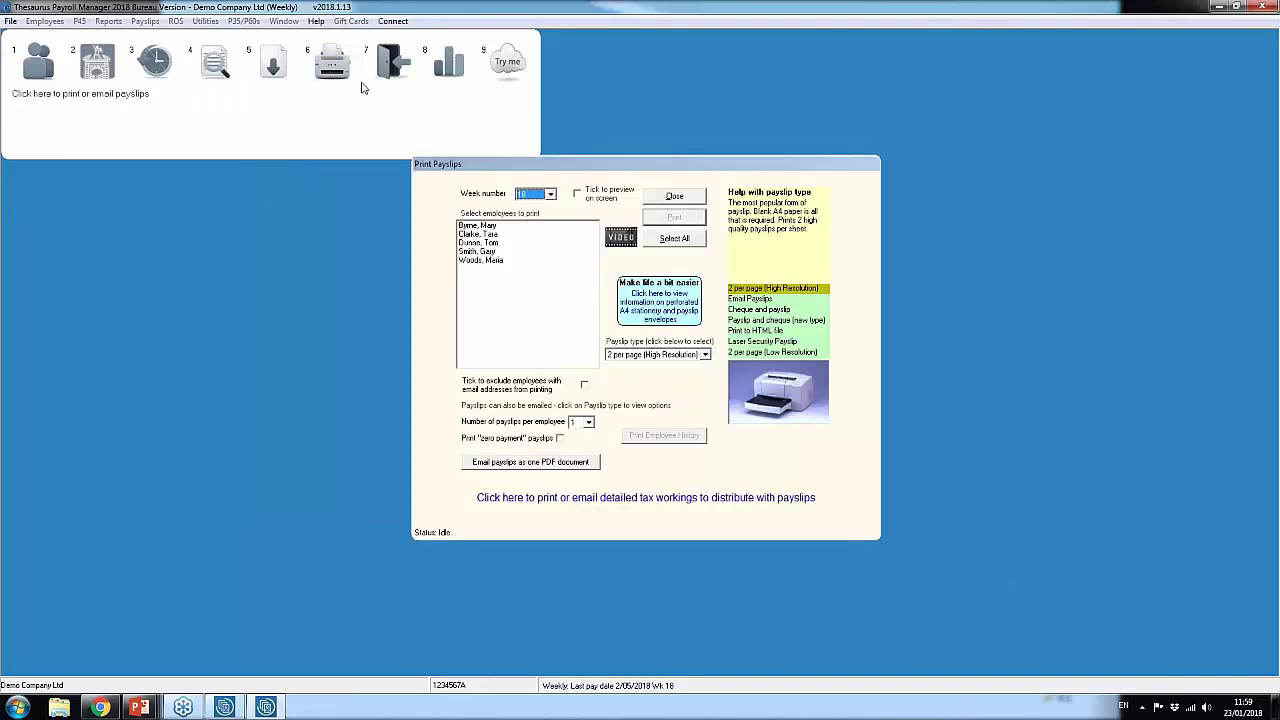
pyautogui.click(530, 465)
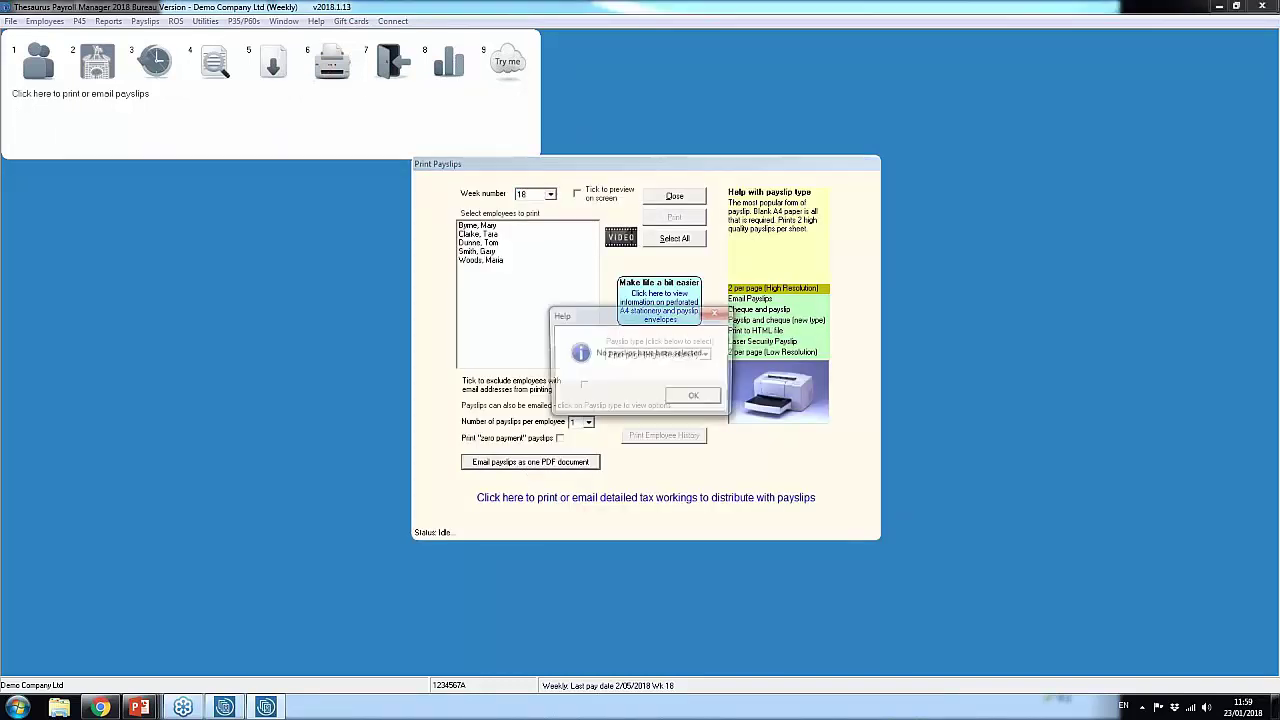
pyautogui.click(695, 398)
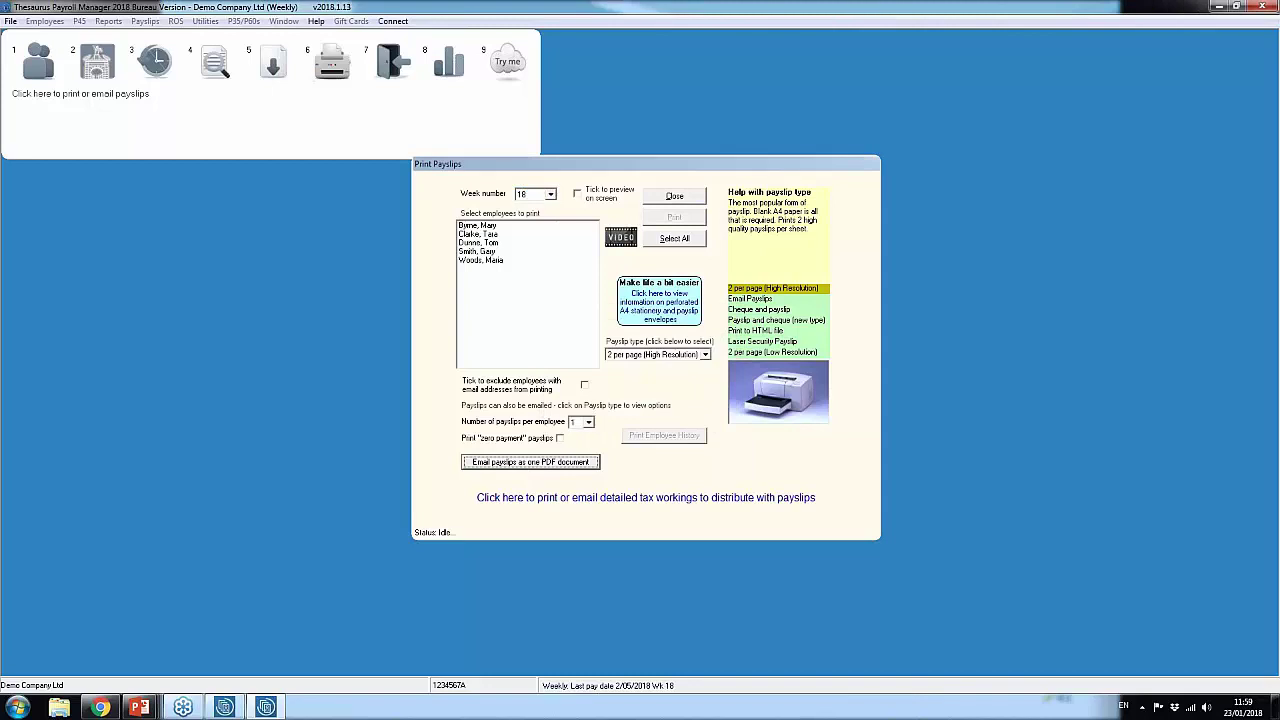
pyautogui.click(674, 238)
pyautogui.click(530, 464)
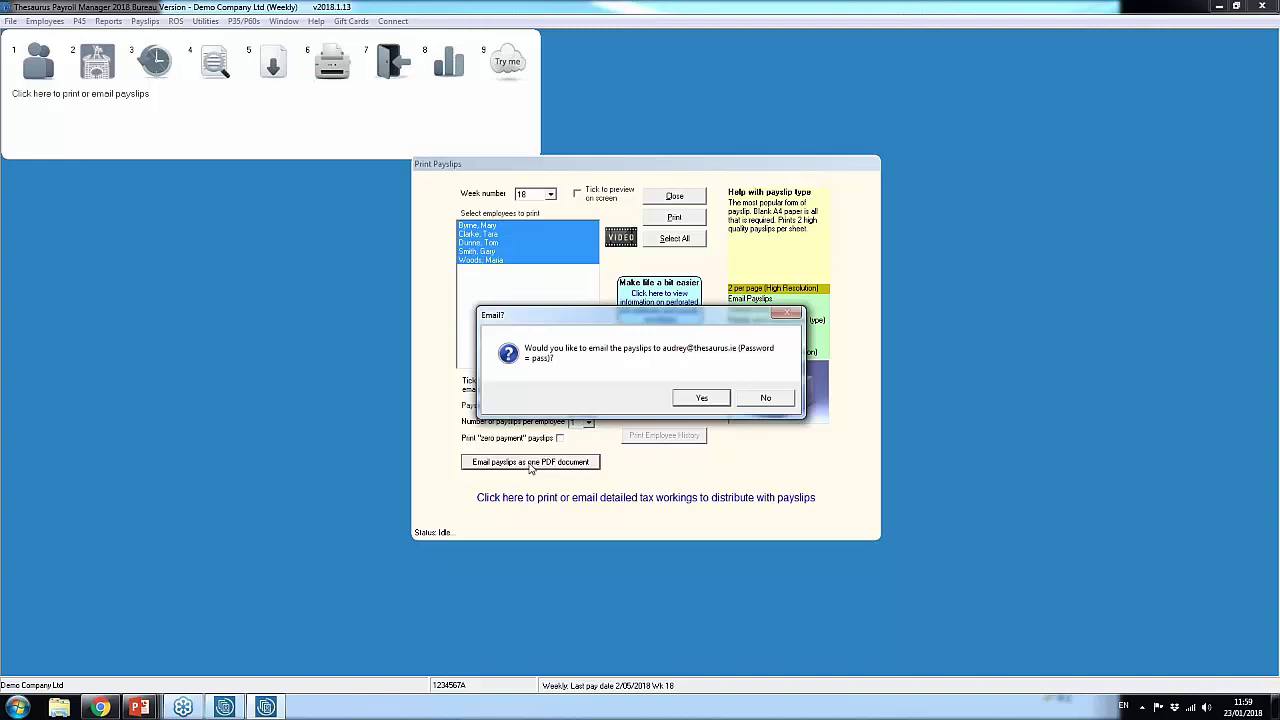
pyautogui.click(786, 402)
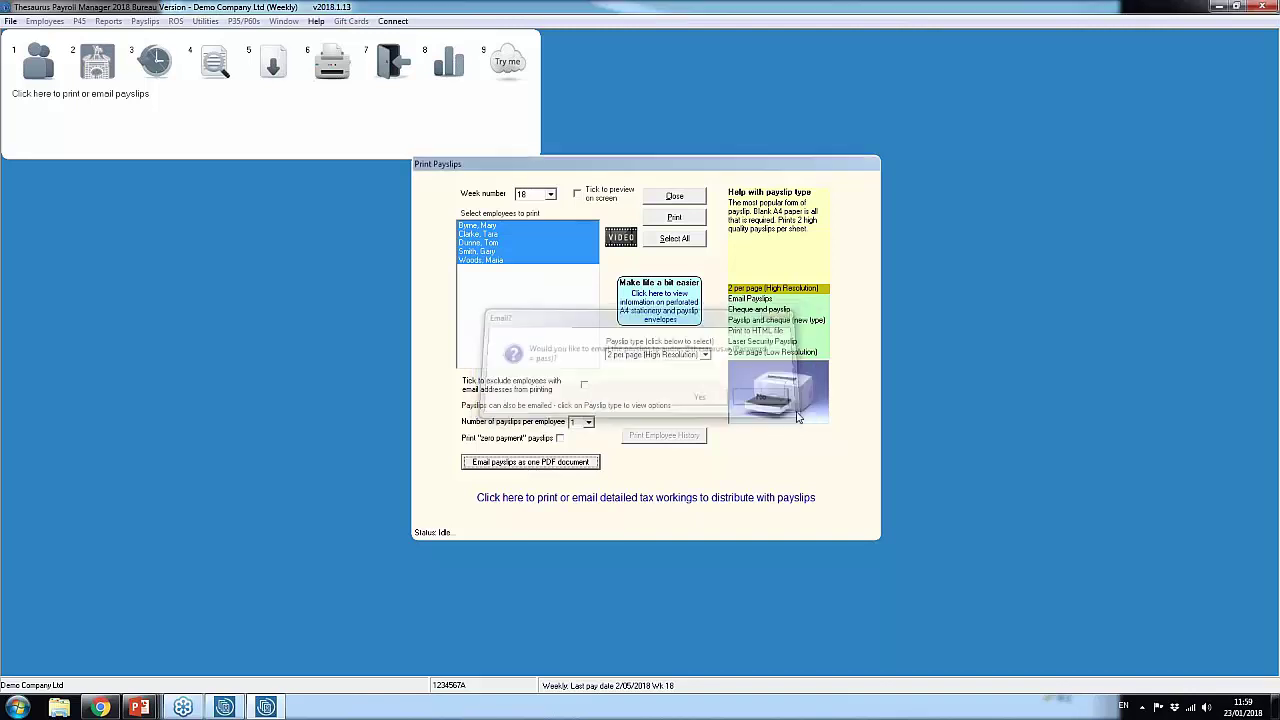
pyautogui.click(684, 197)
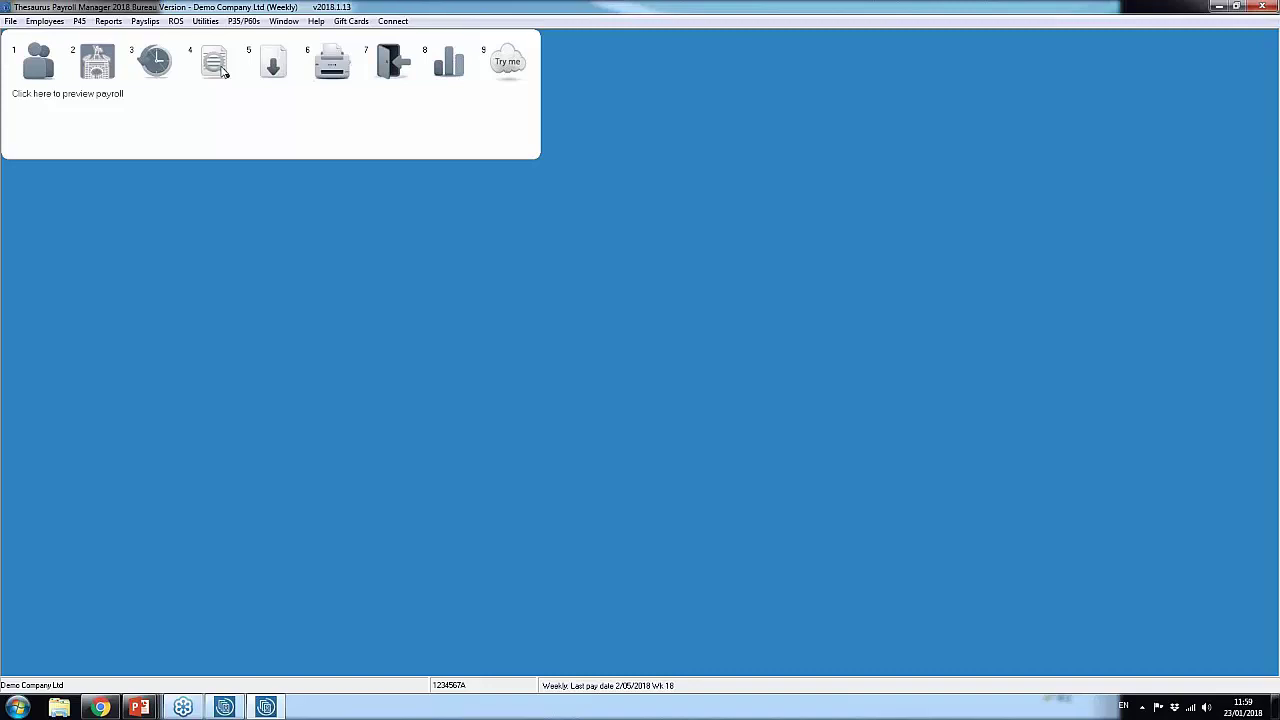
# - Preview the week 19 payroll and email the preview report to the company's report address, then close the preview
pyautogui.click(224, 70)
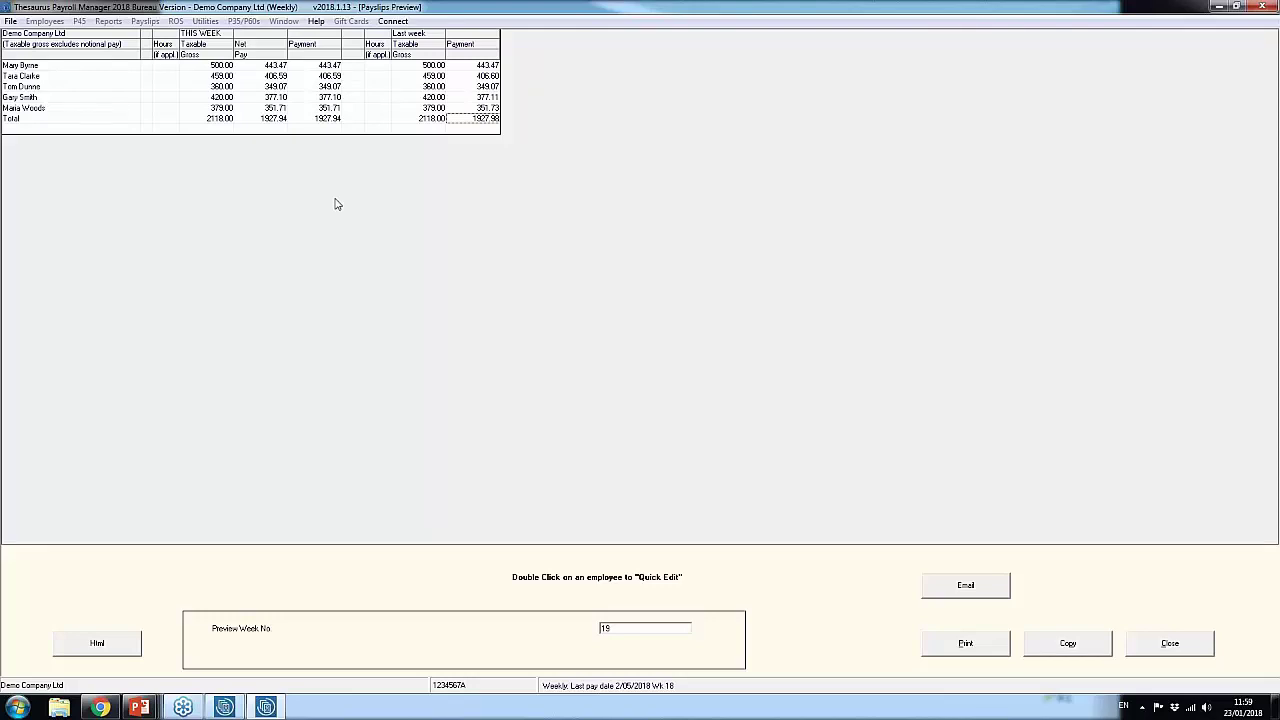
pyautogui.click(961, 592)
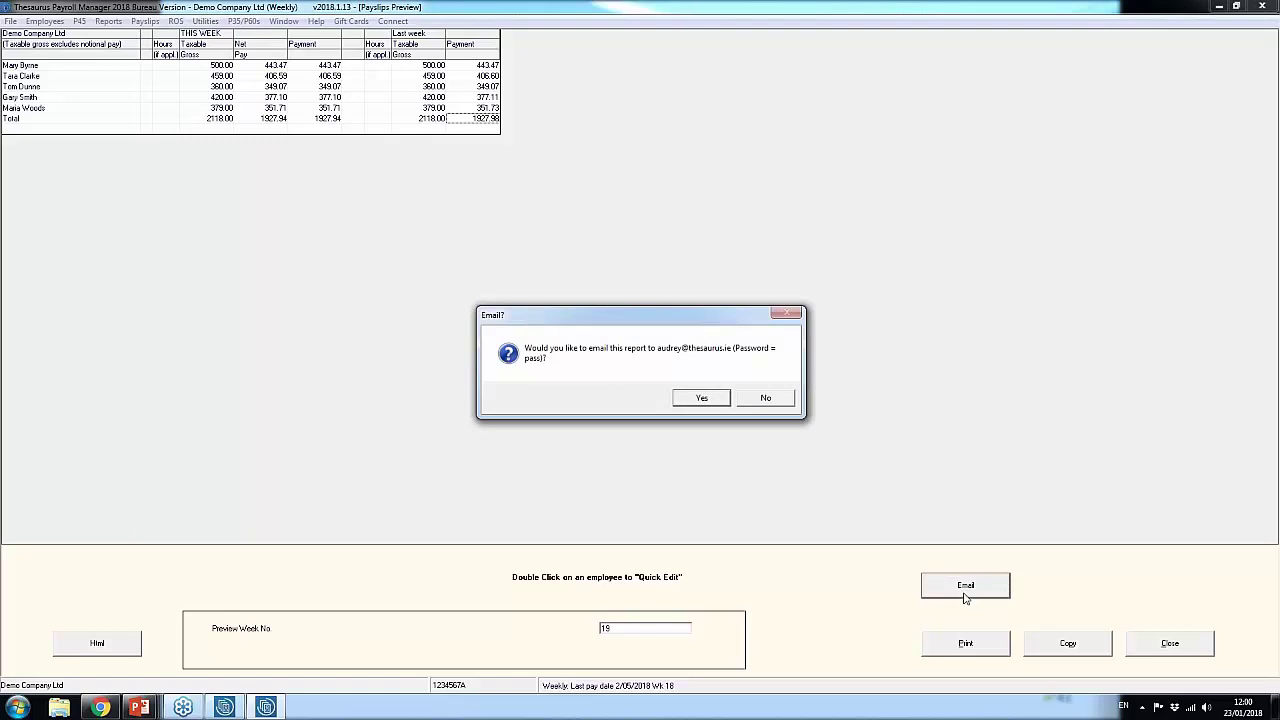
pyautogui.click(710, 400)
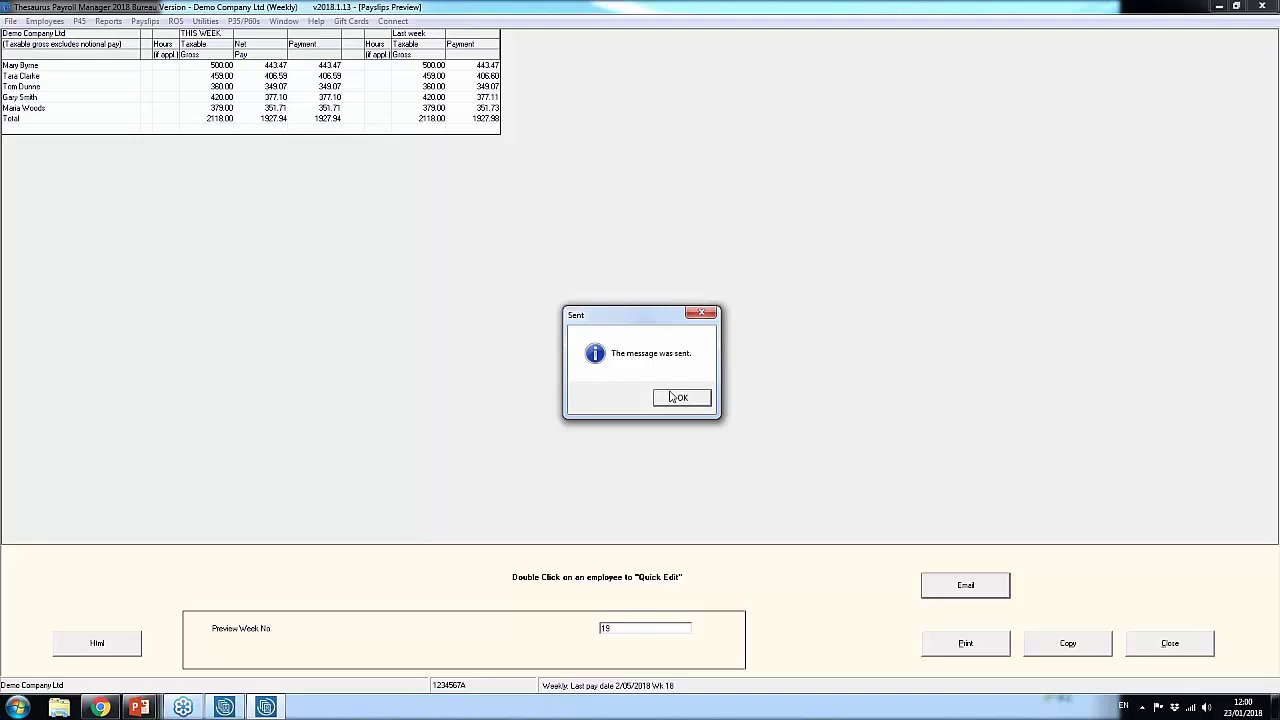
pyautogui.click(674, 398)
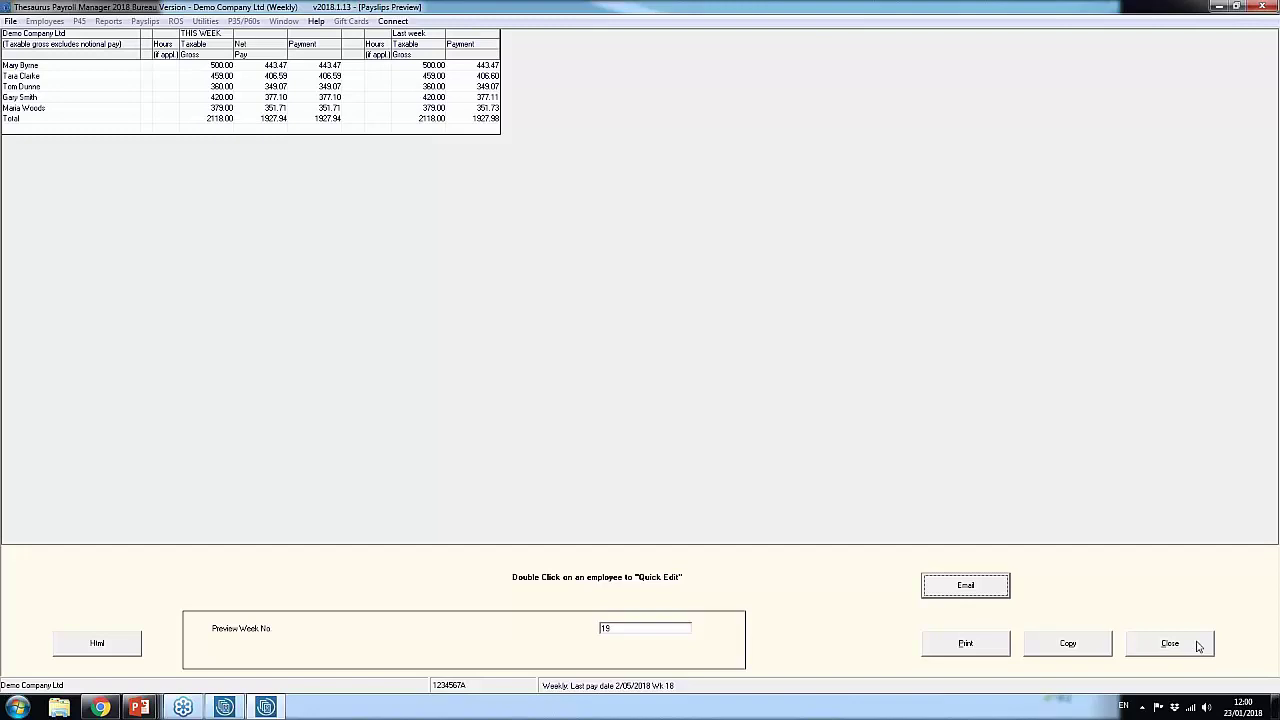
pyautogui.click(1198, 645)
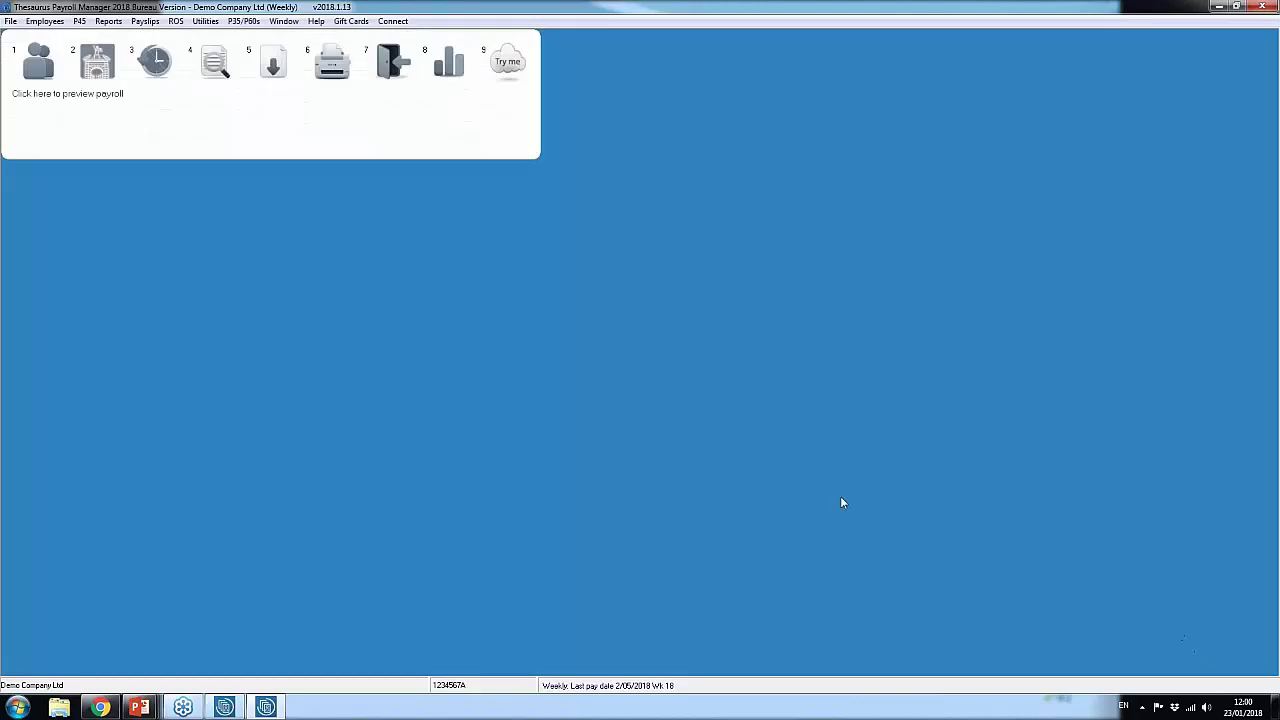
# - View the week 18 payroll summary with employee names sorted alphabetically, then close the report
pyautogui.click(449, 68)
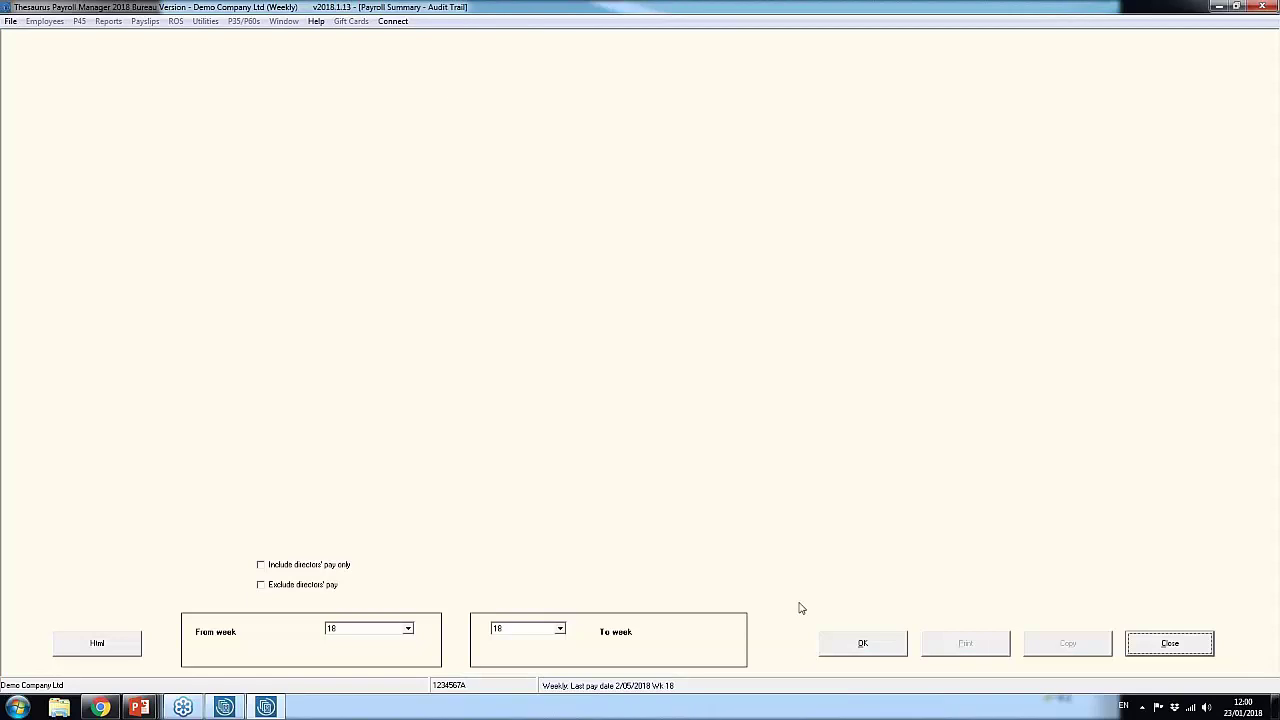
pyautogui.click(860, 645)
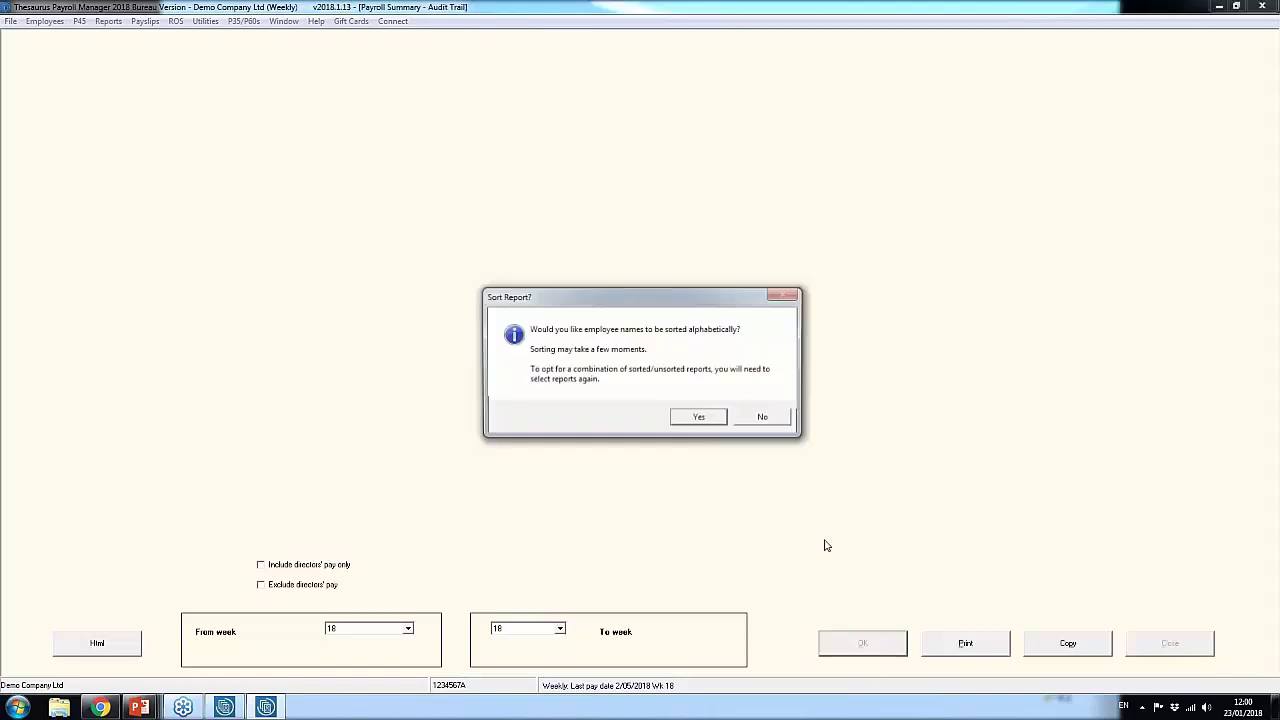
pyautogui.click(697, 419)
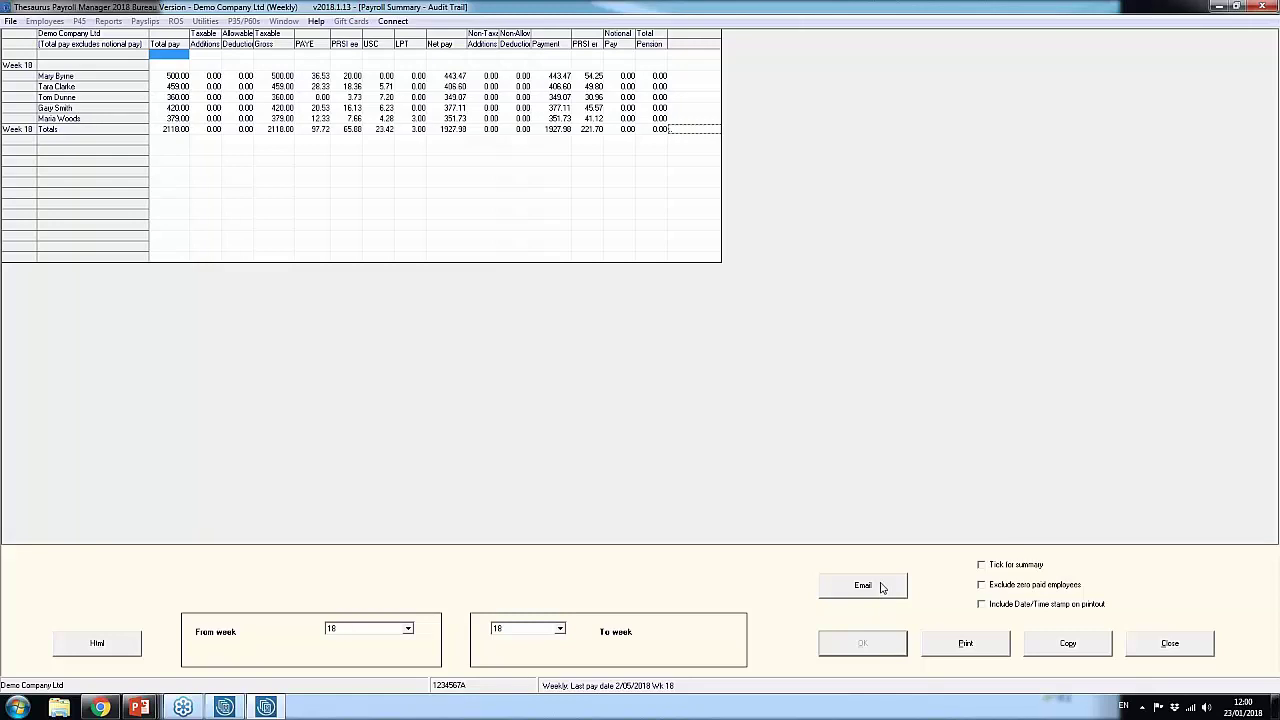
pyautogui.click(1183, 647)
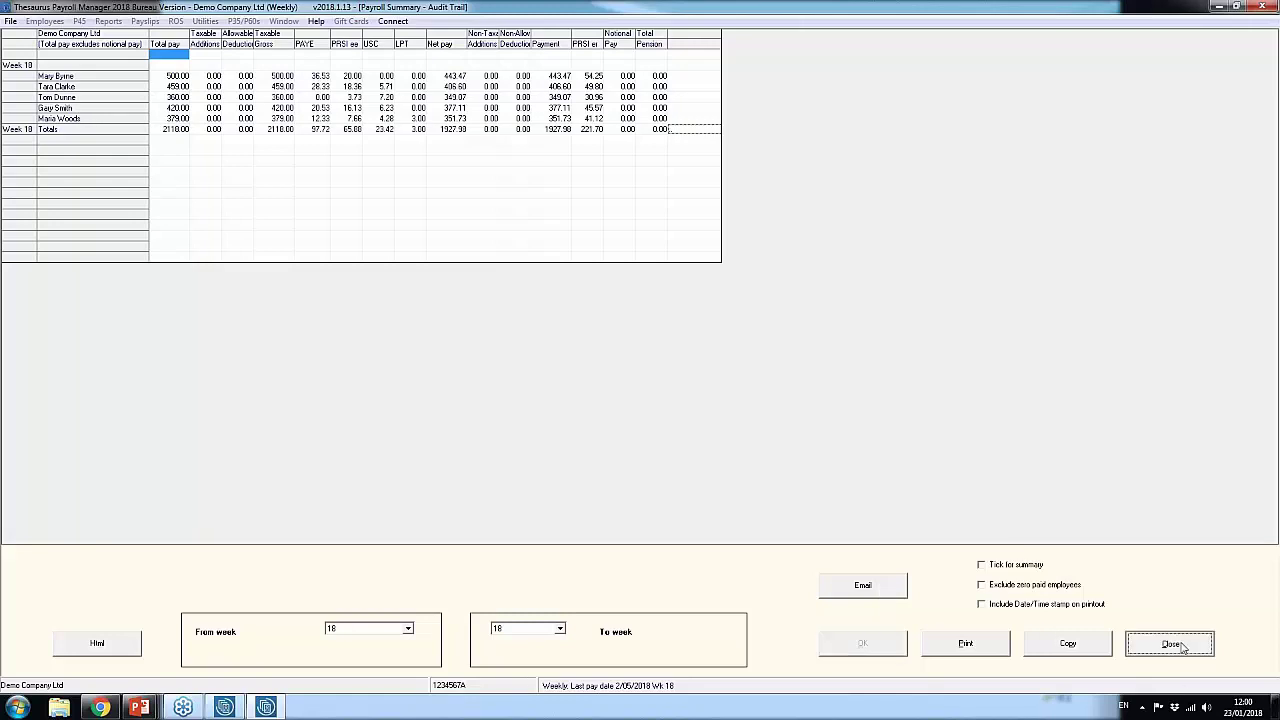
# - View the 2018 P30 monthly totals prepared by week number, then close the report
pyautogui.click(176, 21)
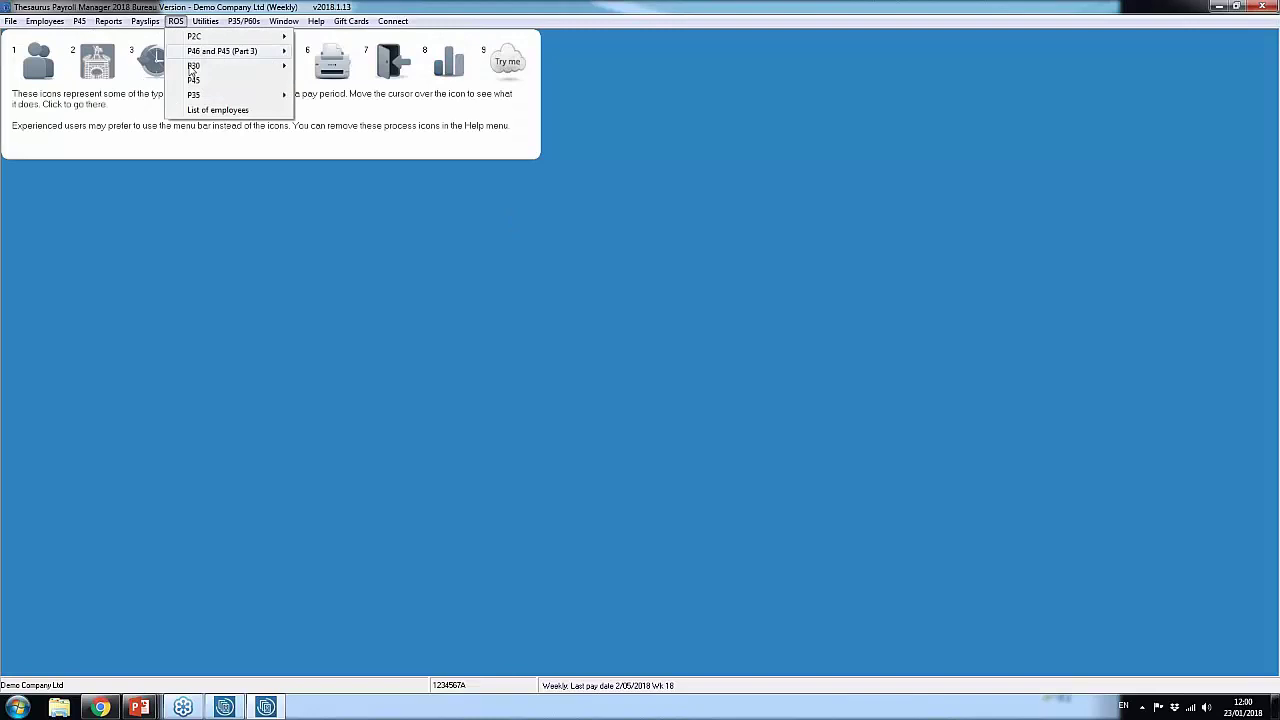
pyautogui.moveTo(247, 73)
pyautogui.click(340, 66)
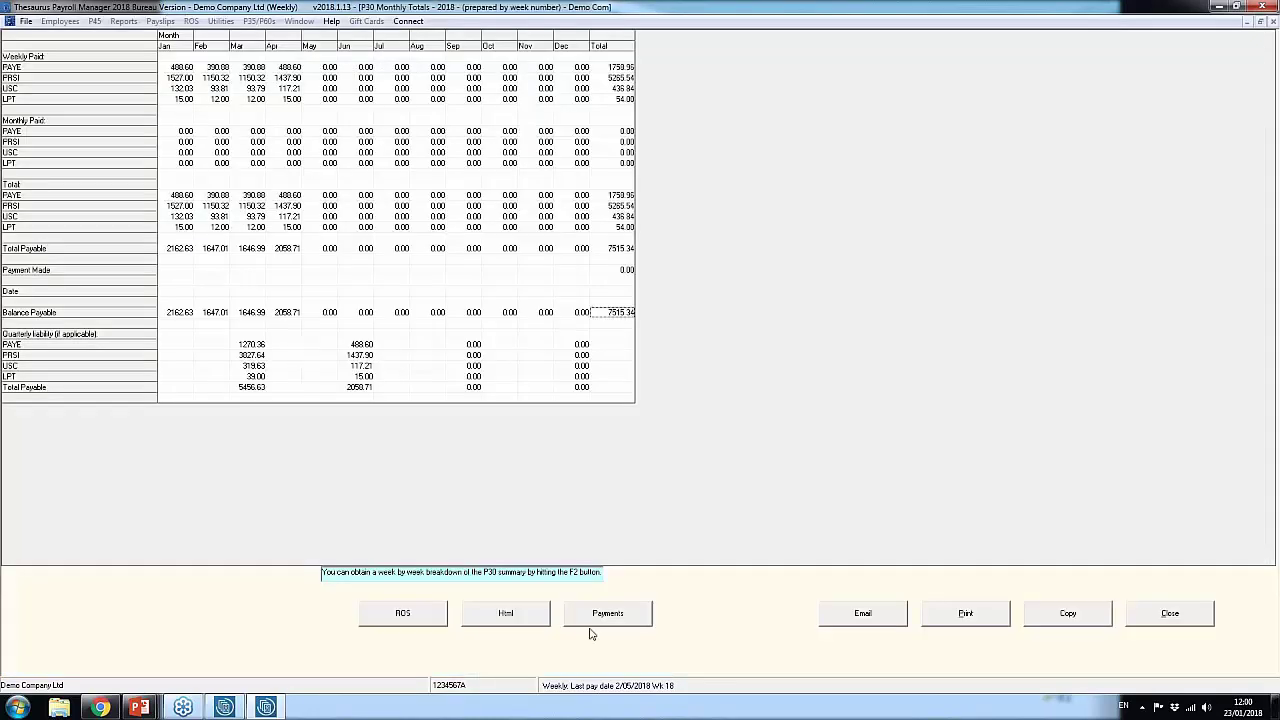
pyautogui.click(1174, 613)
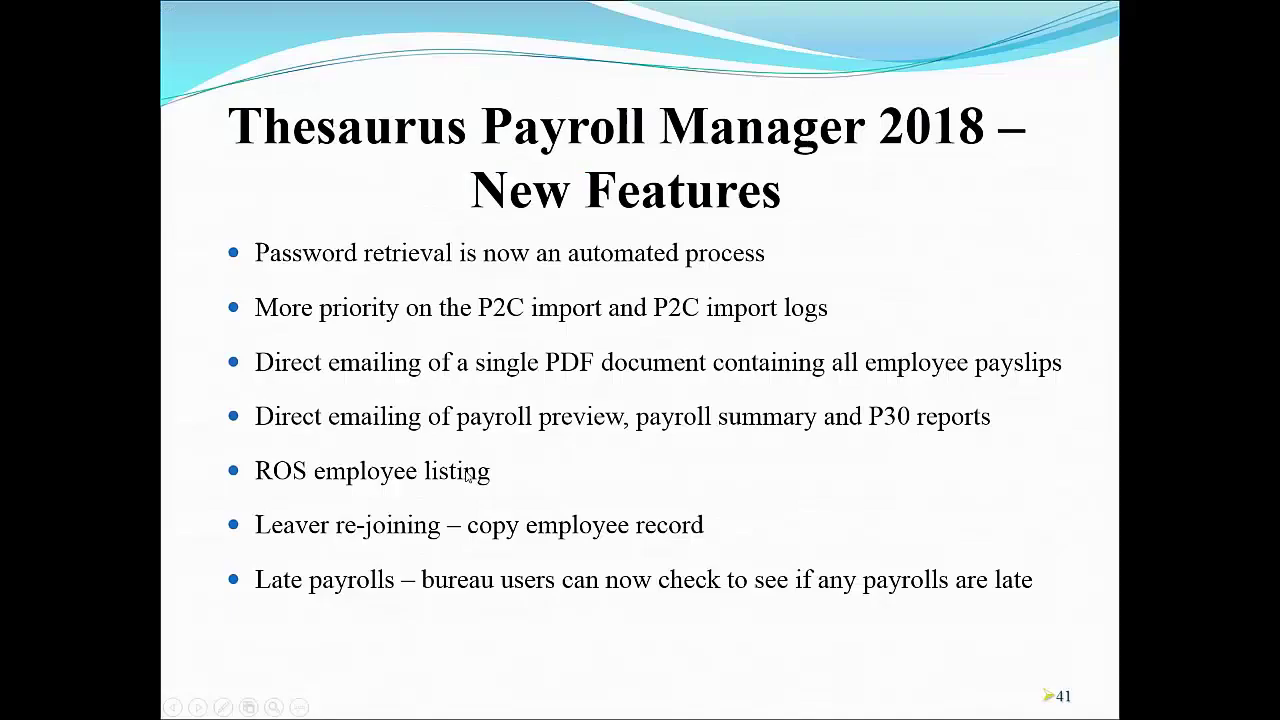
# - Switch to Thesaurus Payroll Manager and prepare the list of employees file for ROS upload in C:\ROS, leaving the address and contact details blank
pyautogui.press('super')
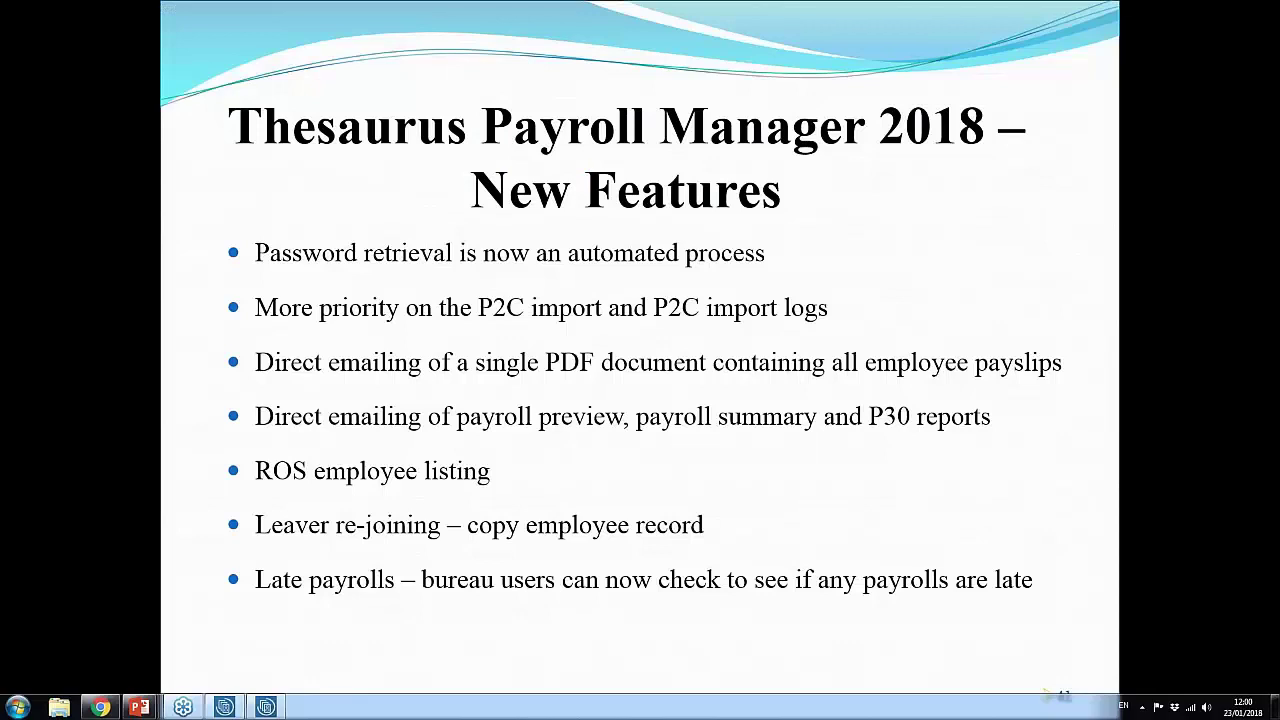
pyautogui.click(265, 707)
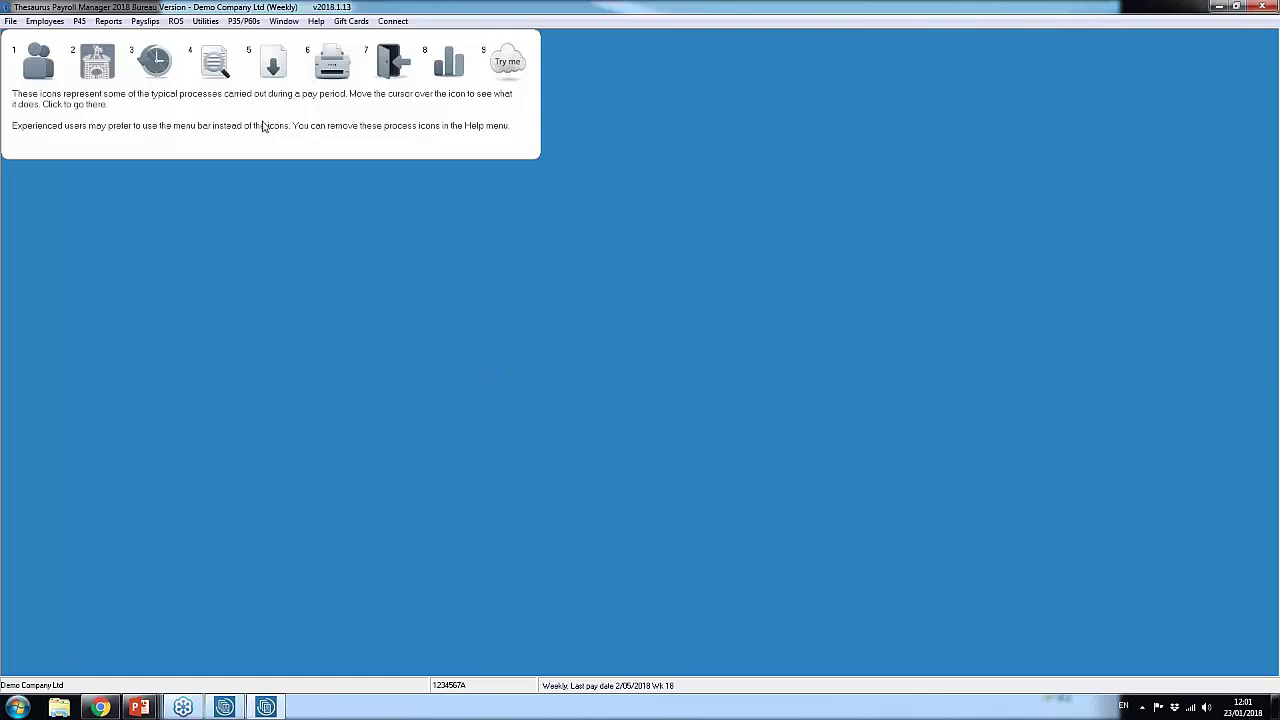
pyautogui.click(176, 21)
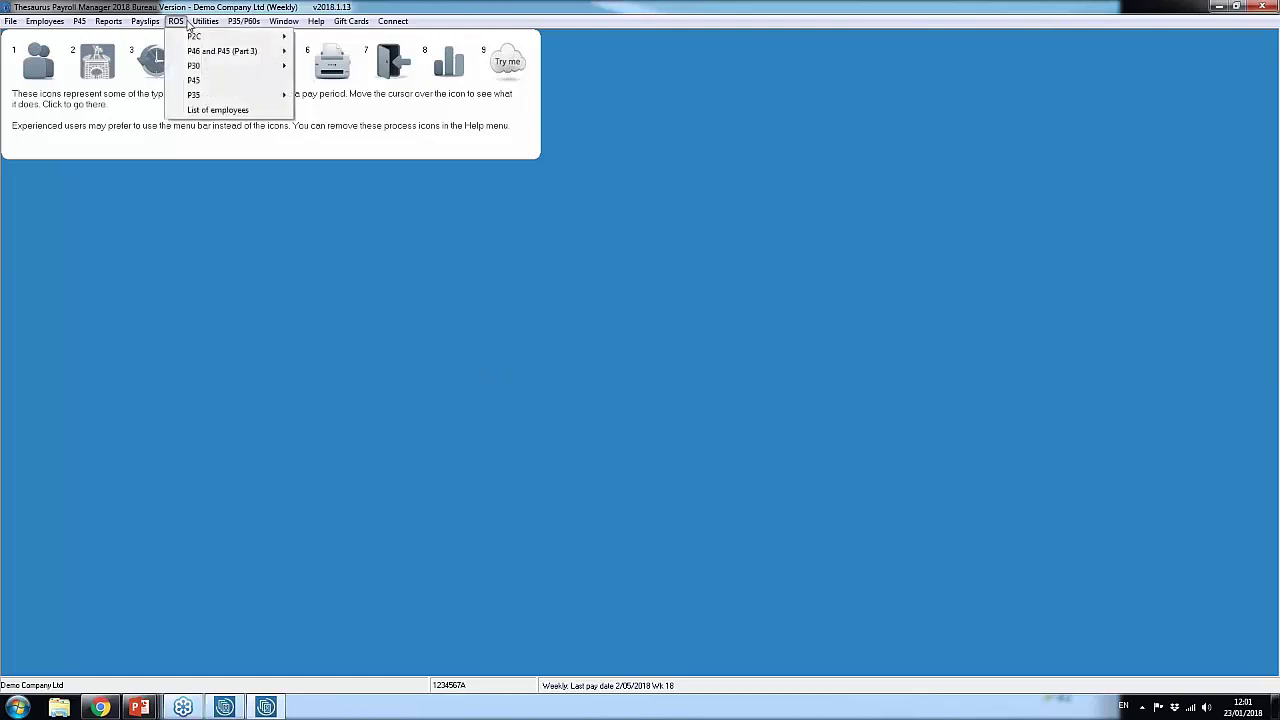
pyautogui.click(201, 110)
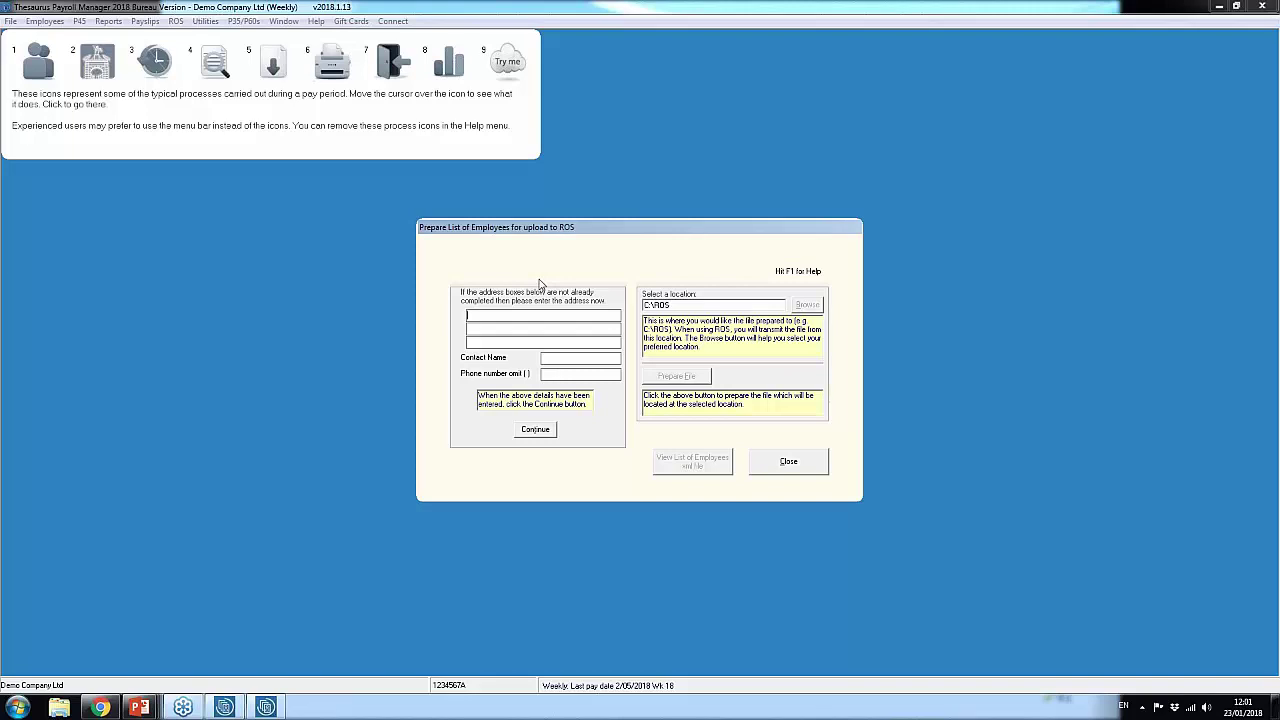
pyautogui.click(530, 433)
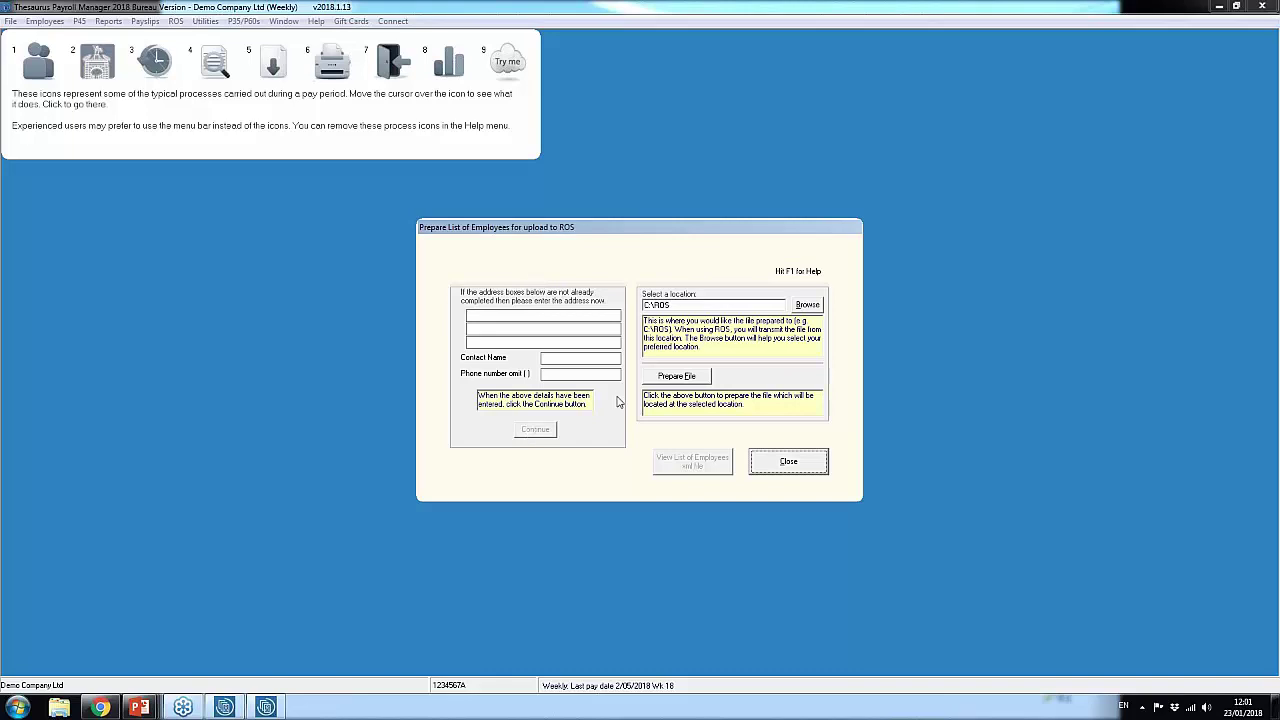
pyautogui.click(680, 378)
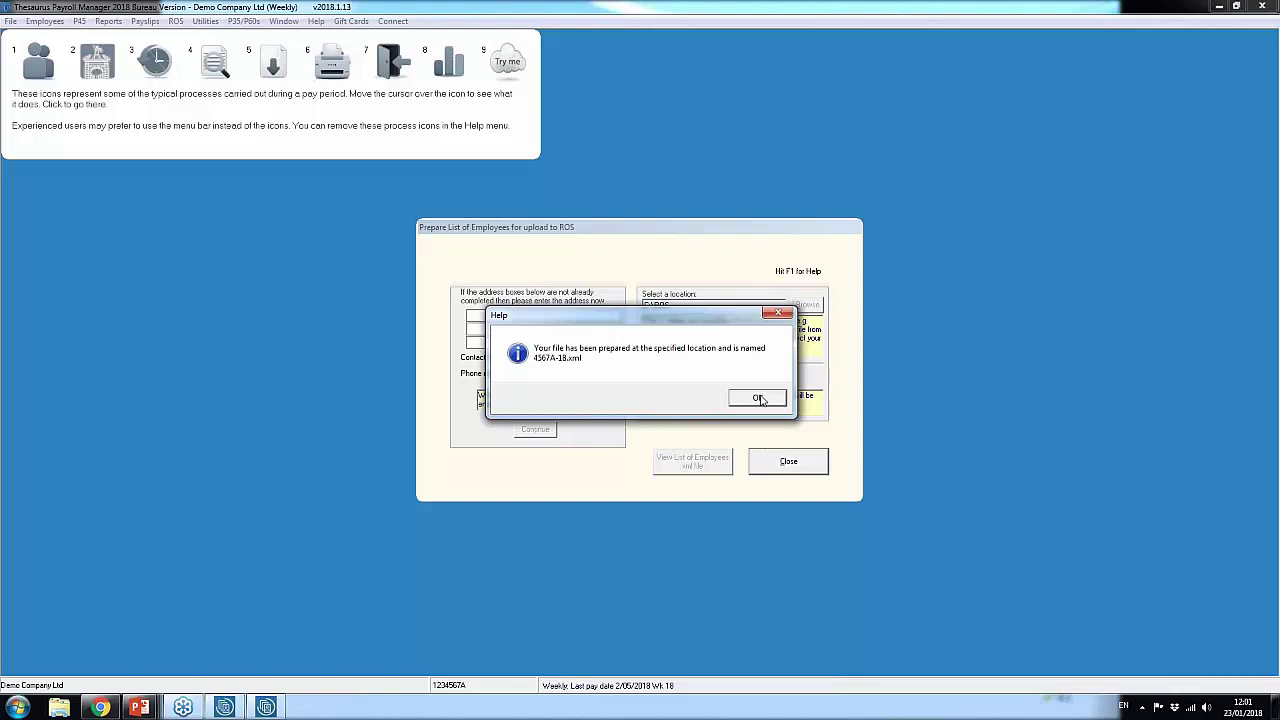
pyautogui.click(760, 399)
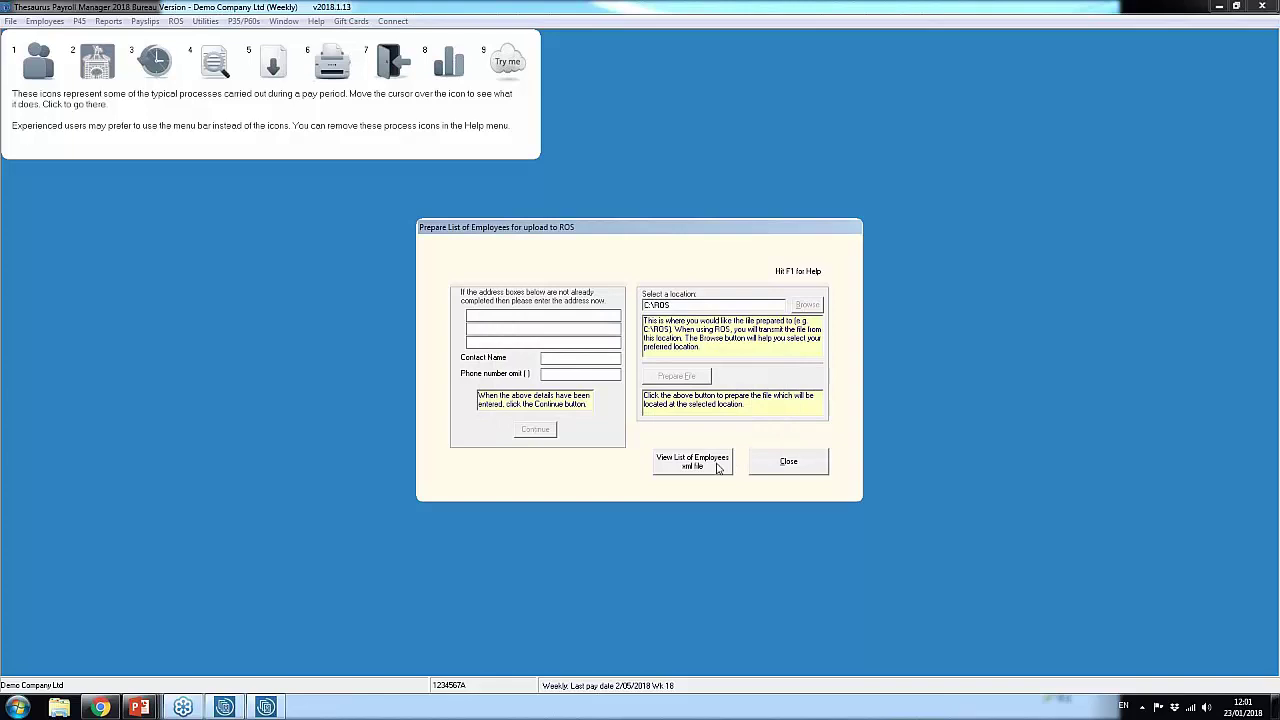
# - View the prepared list of employees XML file, then close it and the ROS preparation window
pyautogui.click(708, 472)
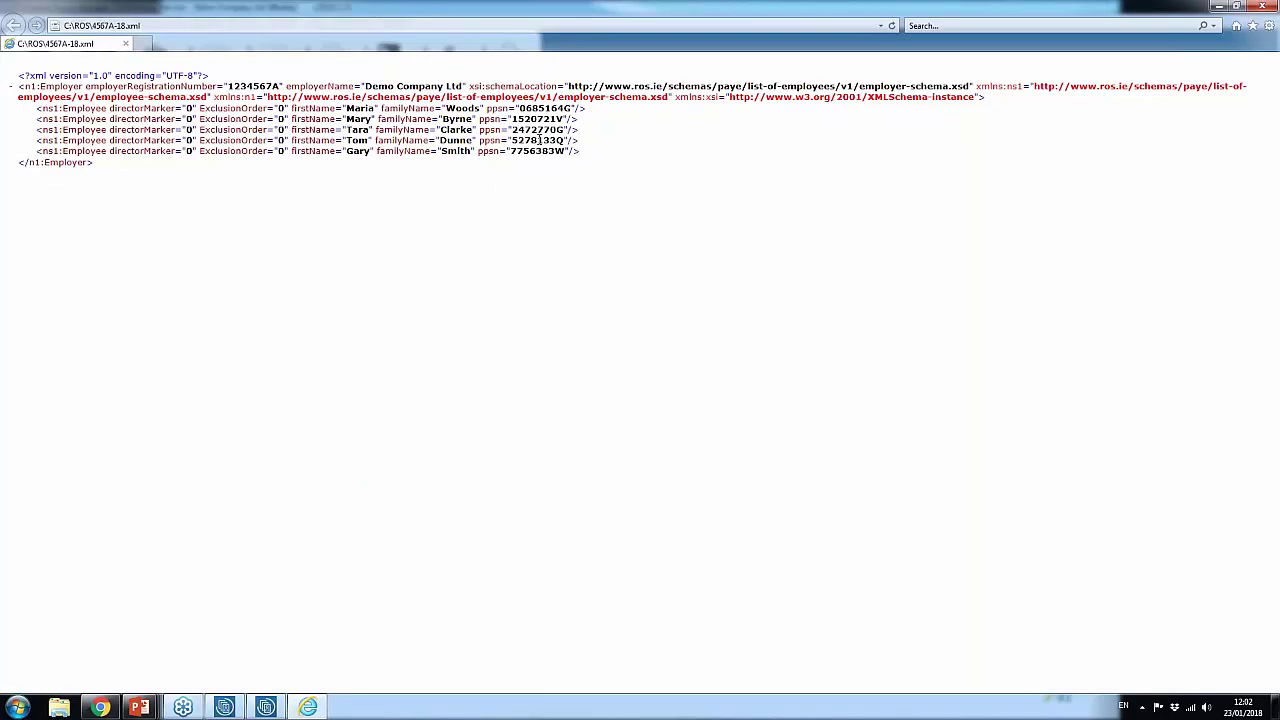
pyautogui.click(1265, 7)
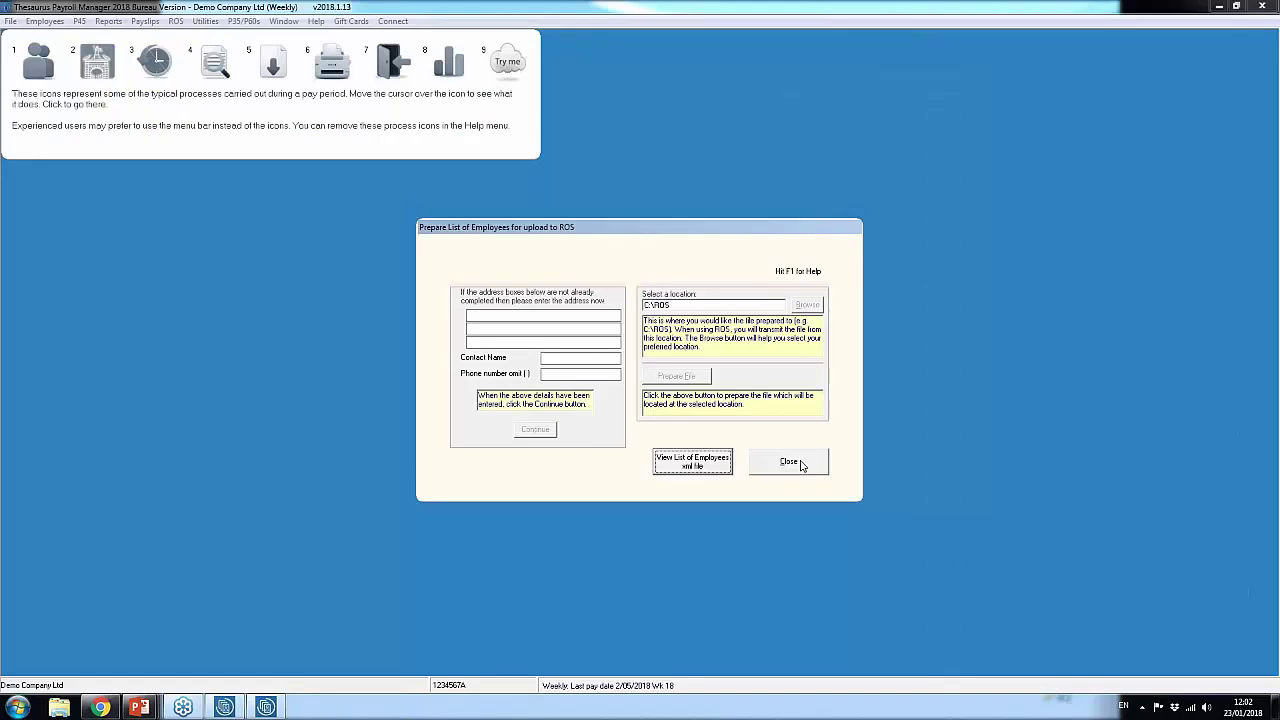
pyautogui.click(801, 464)
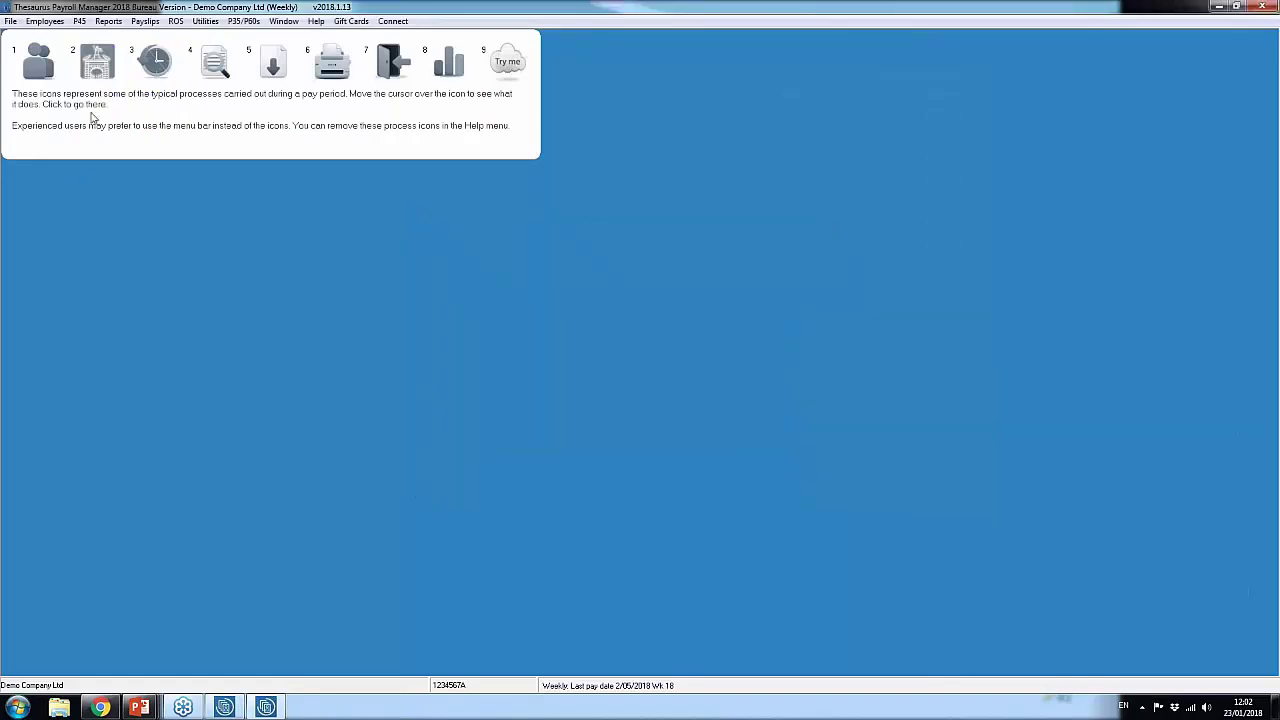
# - Copy the listed former employee's details into a new employee record as a rejoining leaver and try to save it
pyautogui.click(53, 70)
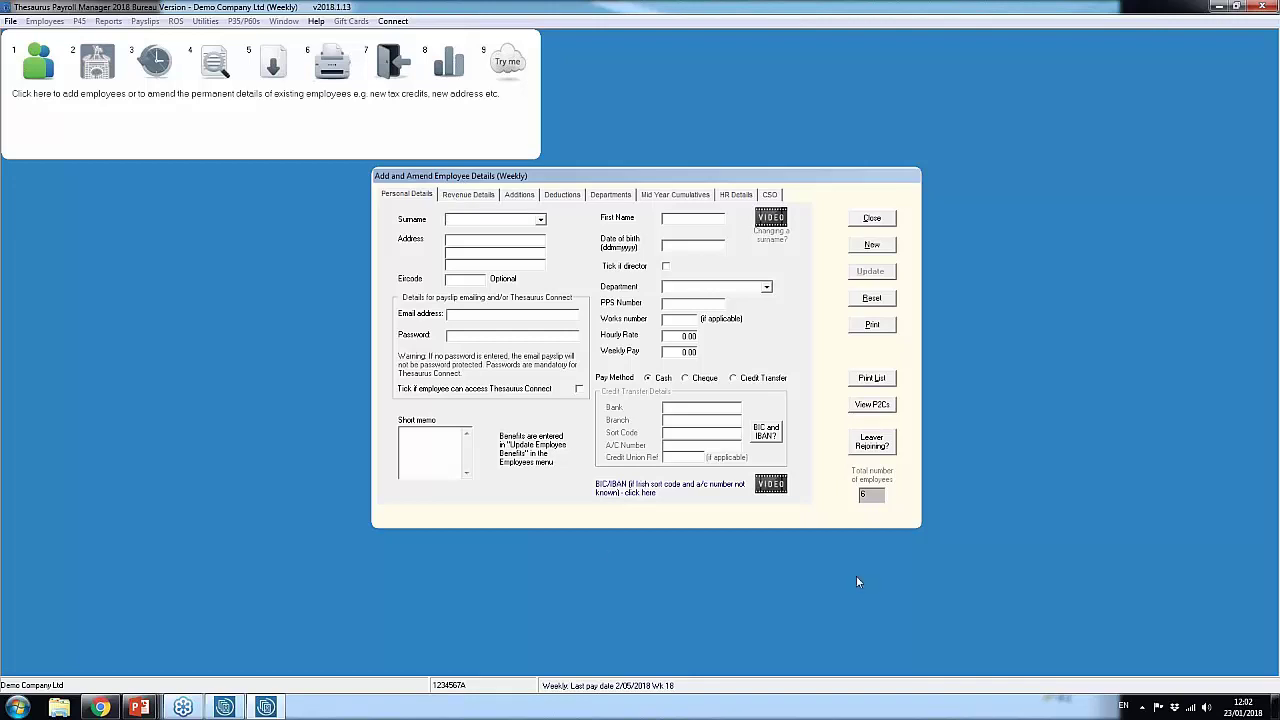
pyautogui.click(879, 447)
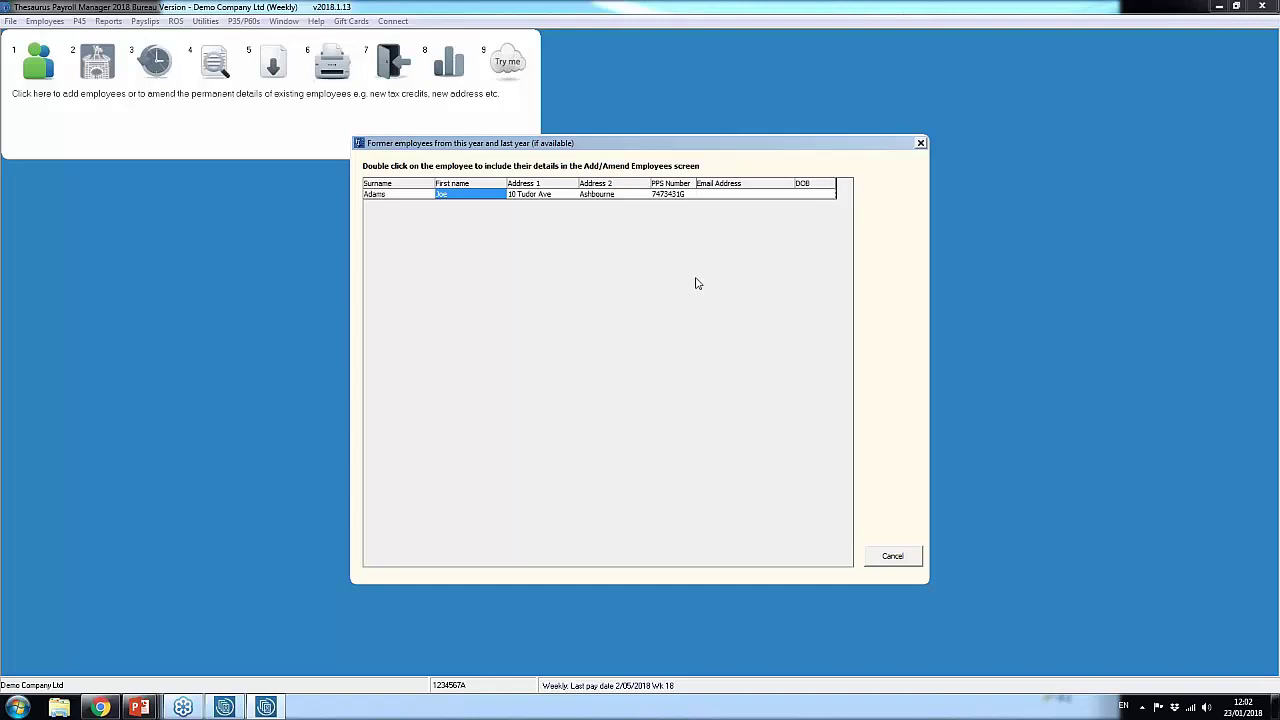
pyautogui.doubleClick(401, 199)
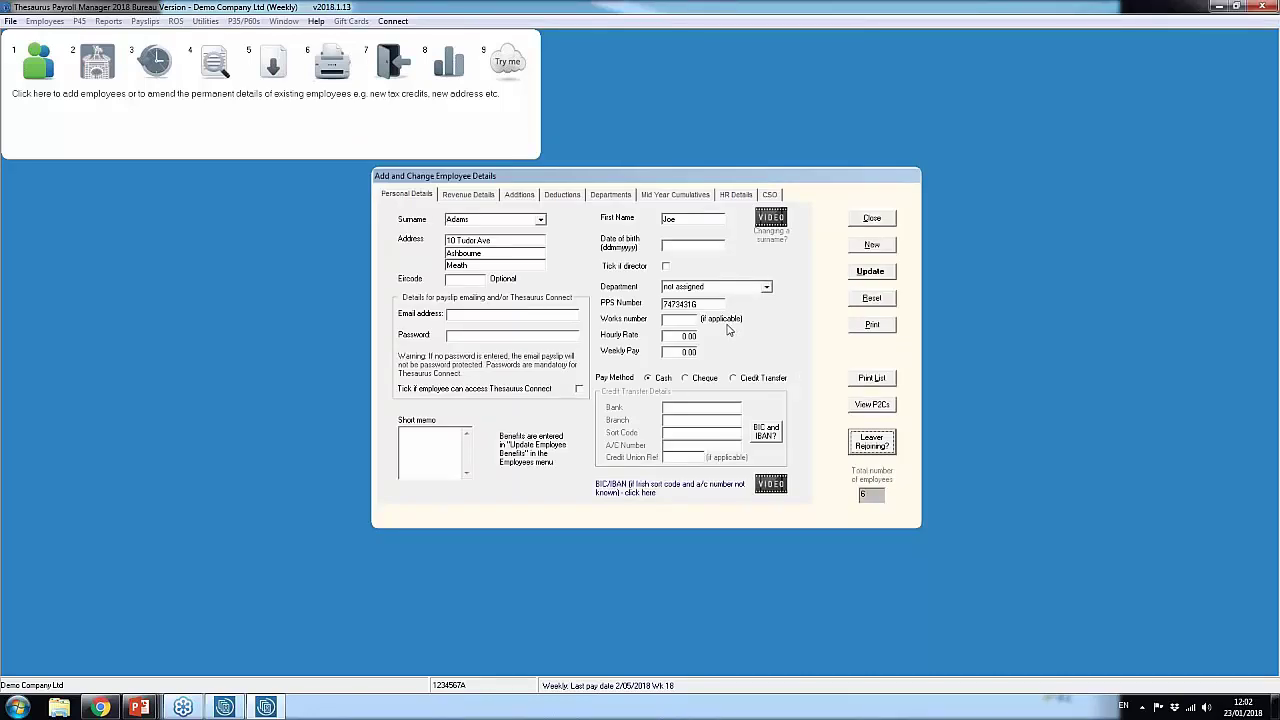
pyautogui.click(881, 273)
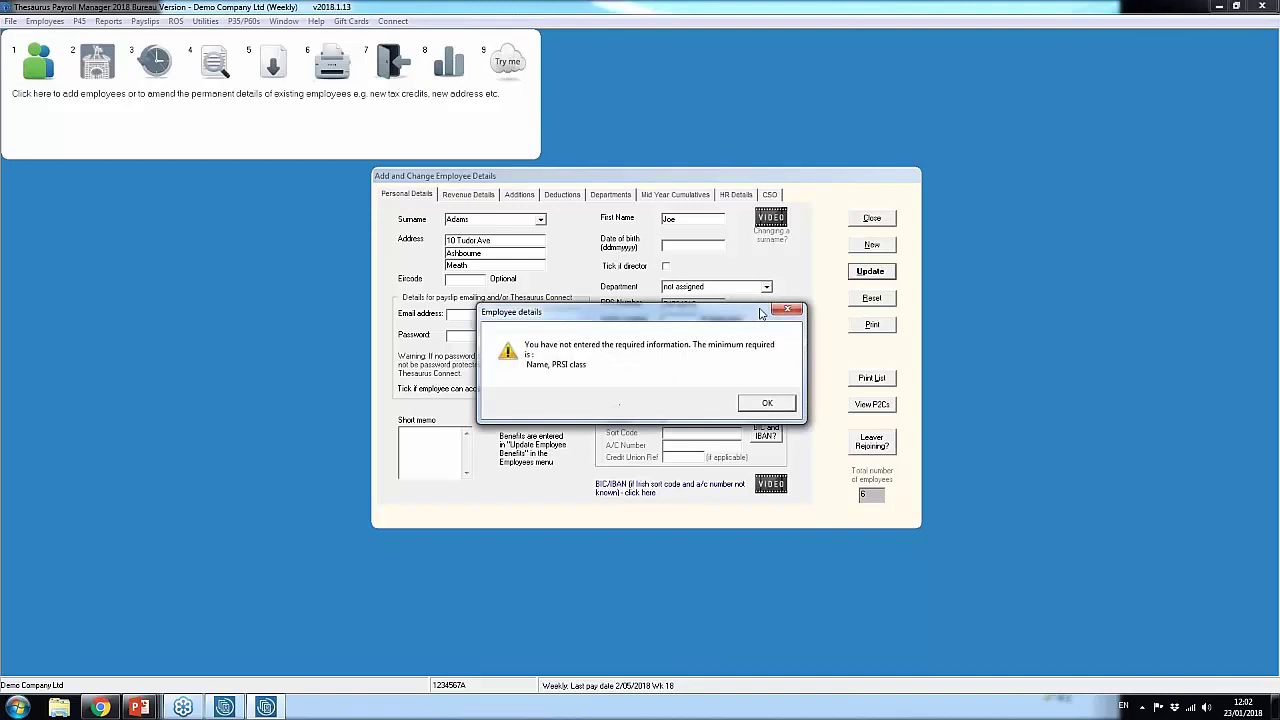
pyautogui.click(770, 405)
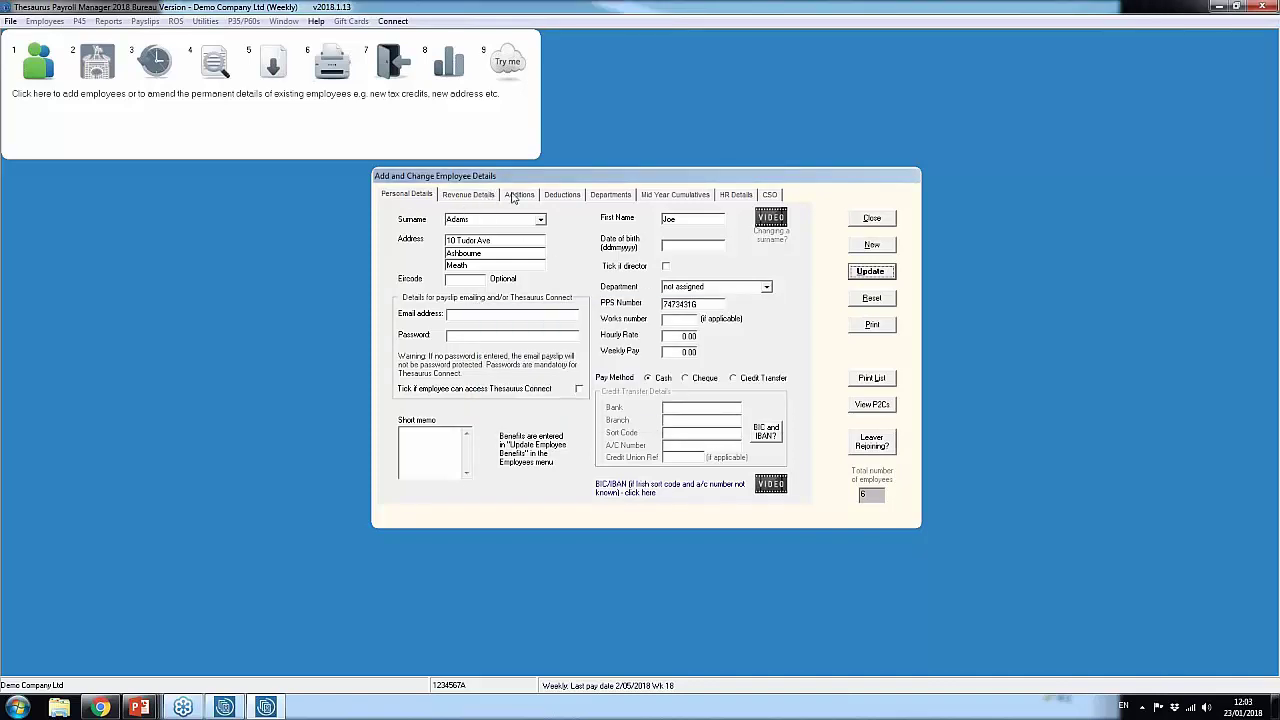
# - Set the rejoining employee's PRSI class to A1 and start date to 11082018, then save the record and close employee details
pyautogui.click(491, 194)
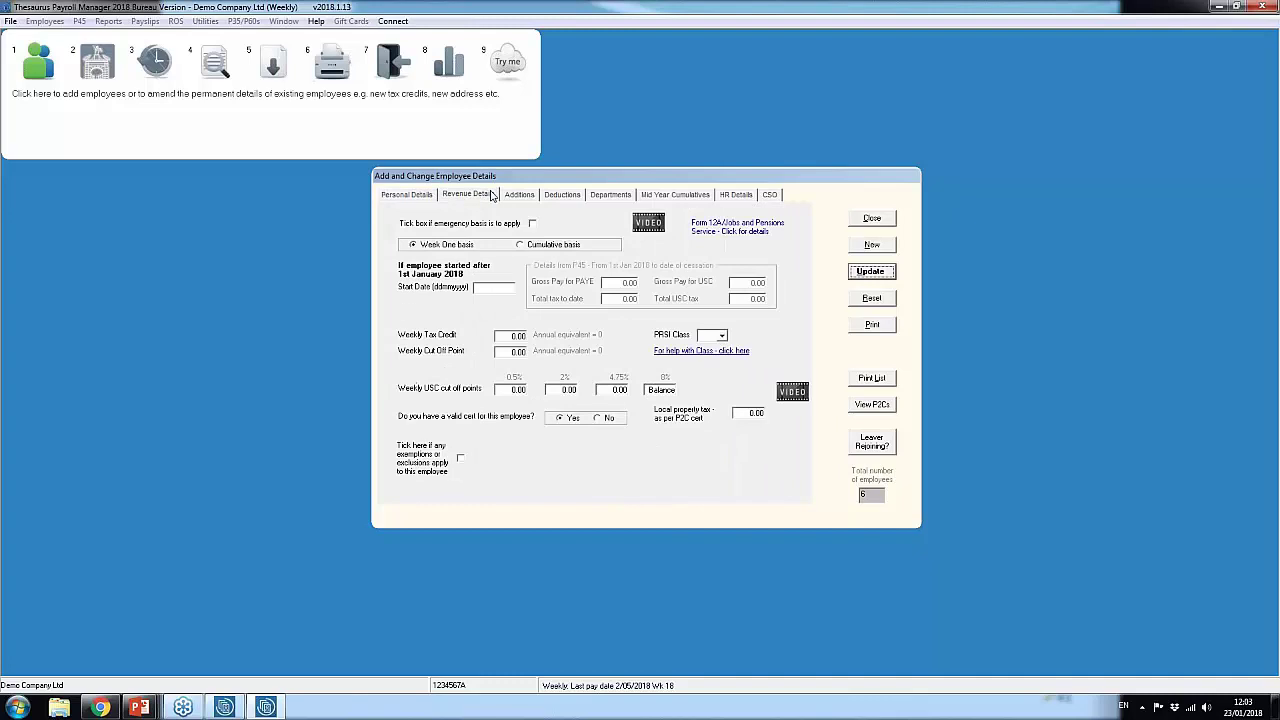
pyautogui.click(721, 335)
pyautogui.click(710, 358)
pyautogui.click(475, 287)
pyautogui.write('11082018')
pyautogui.click(887, 274)
pyautogui.click(753, 398)
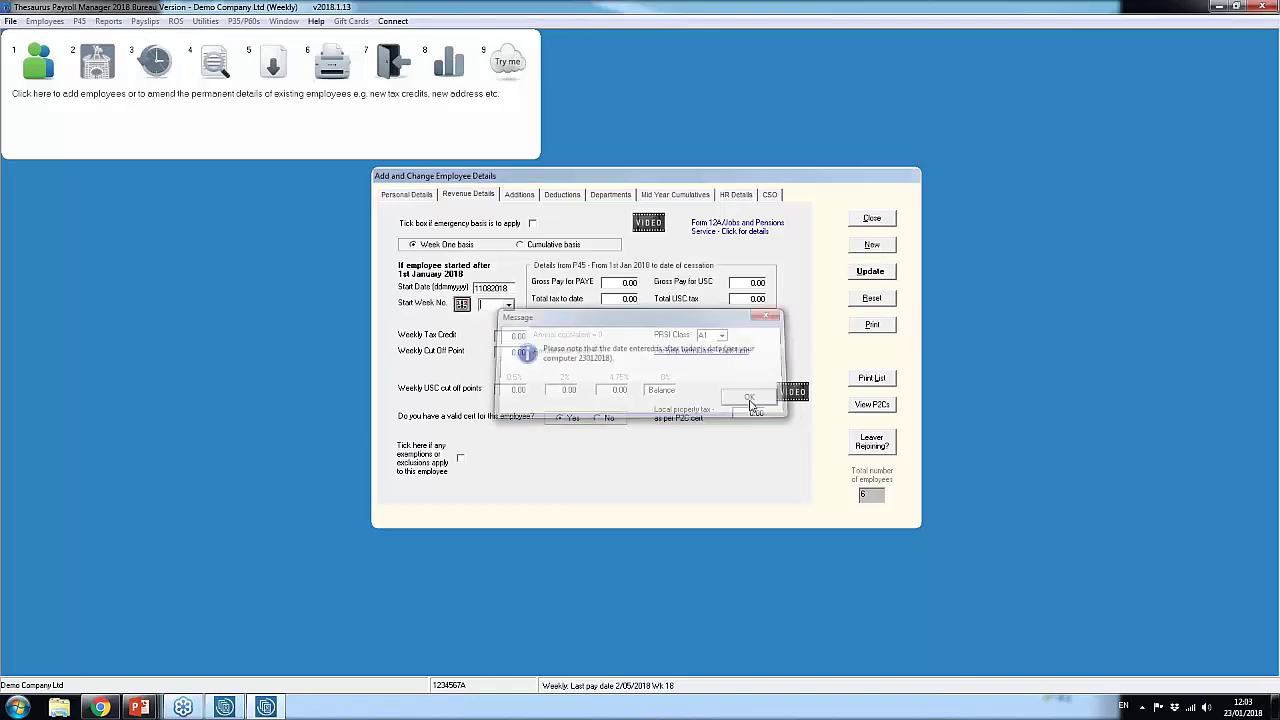
pyautogui.click(885, 271)
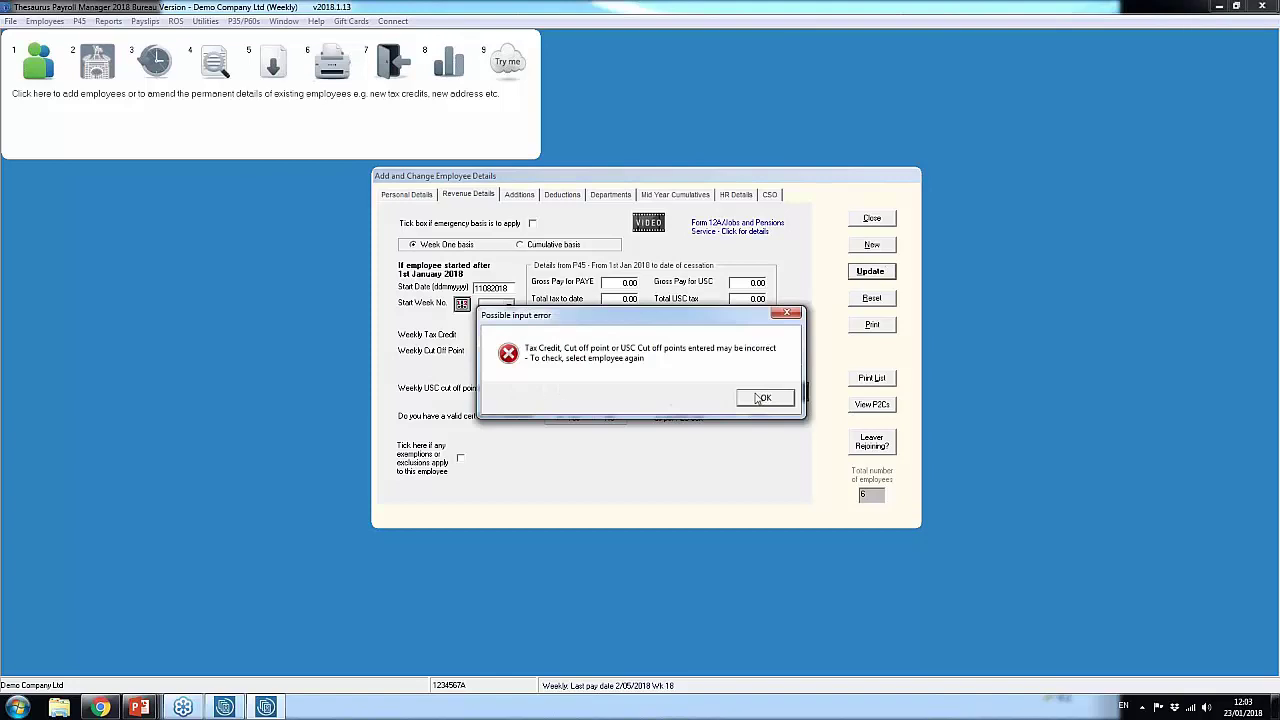
pyautogui.click(764, 398)
pyautogui.click(754, 403)
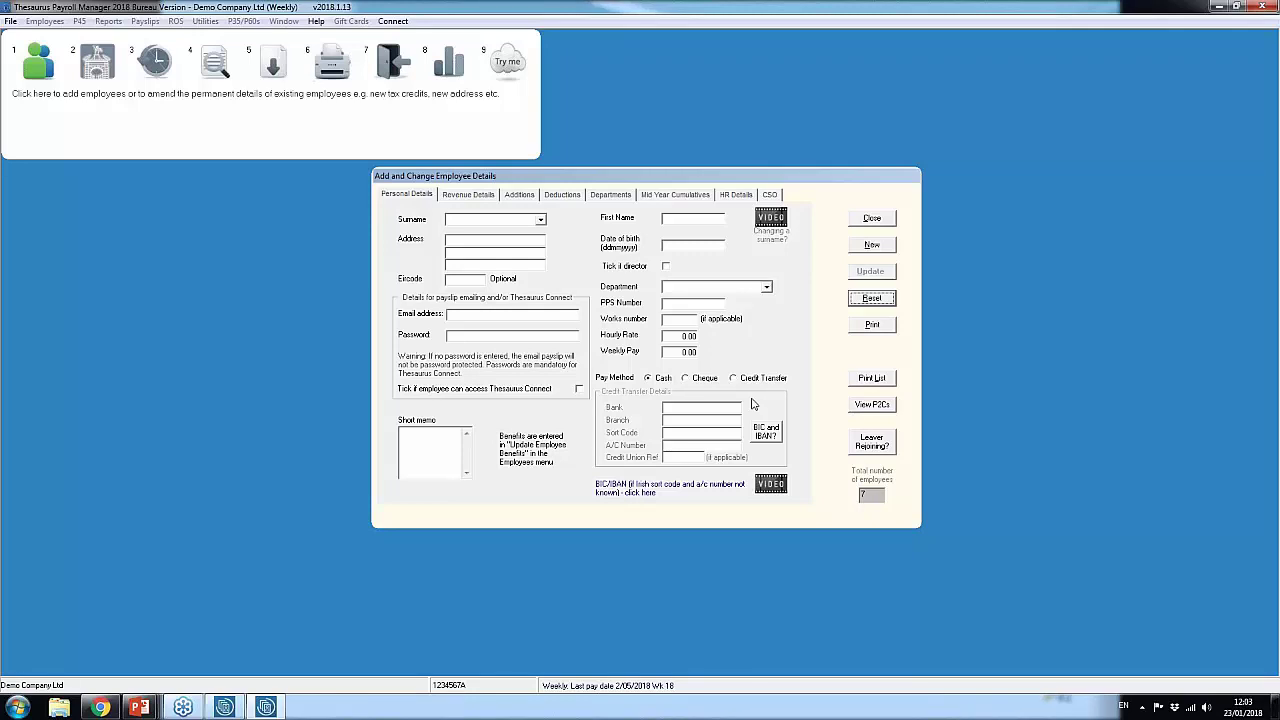
pyautogui.click(879, 224)
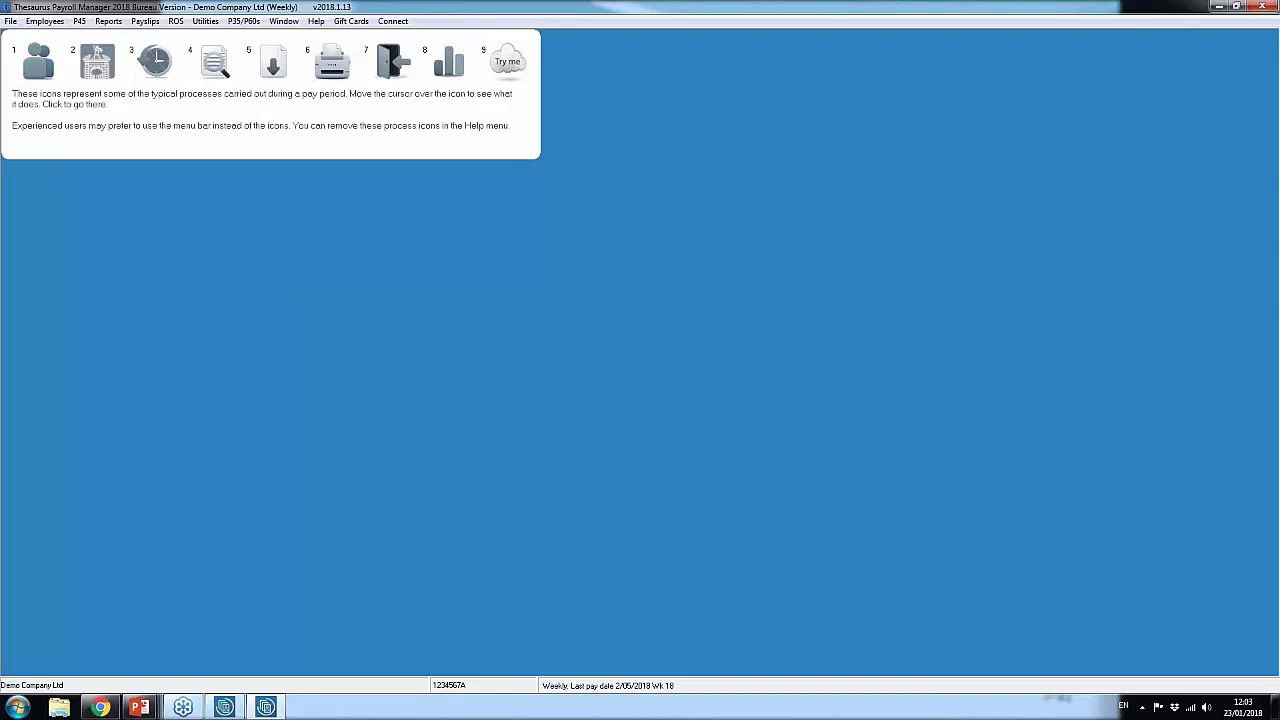
# - Close the current company and check the late payrolls listing from the company selection window, then close the listing and cancel the selection
pyautogui.click(10, 21)
pyautogui.click(22, 49)
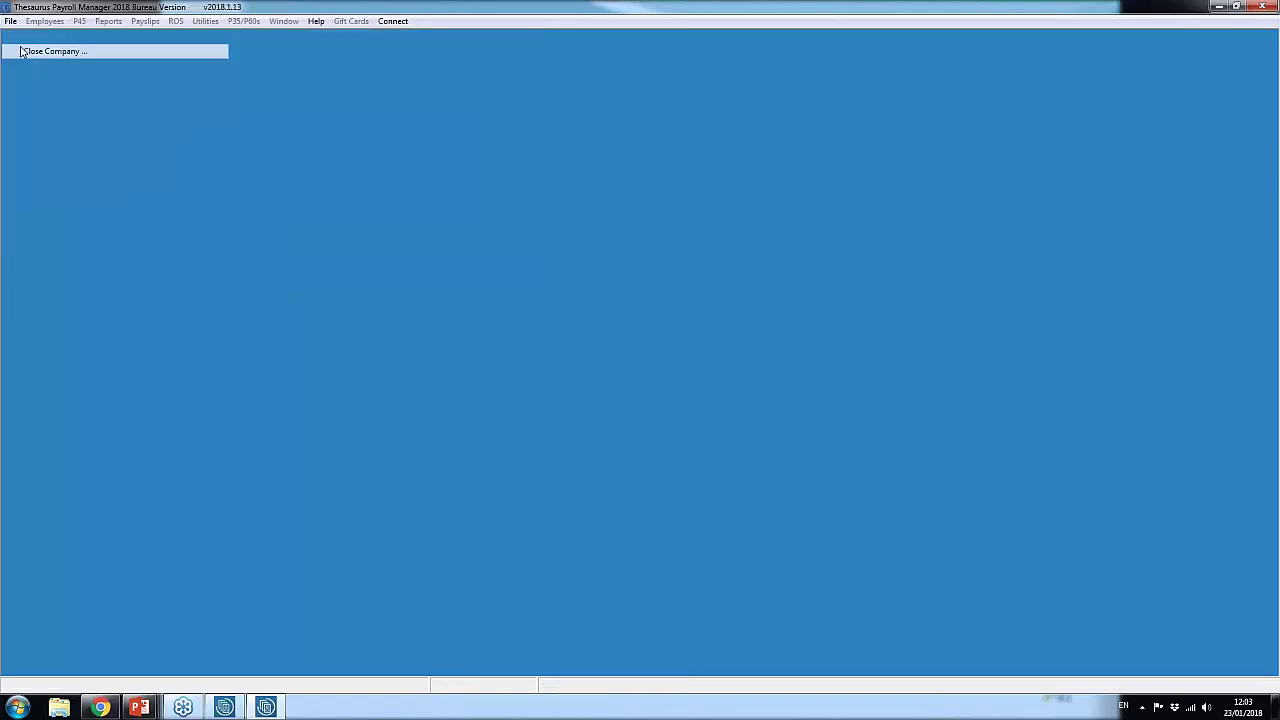
pyautogui.click(10, 21)
pyautogui.click(40, 38)
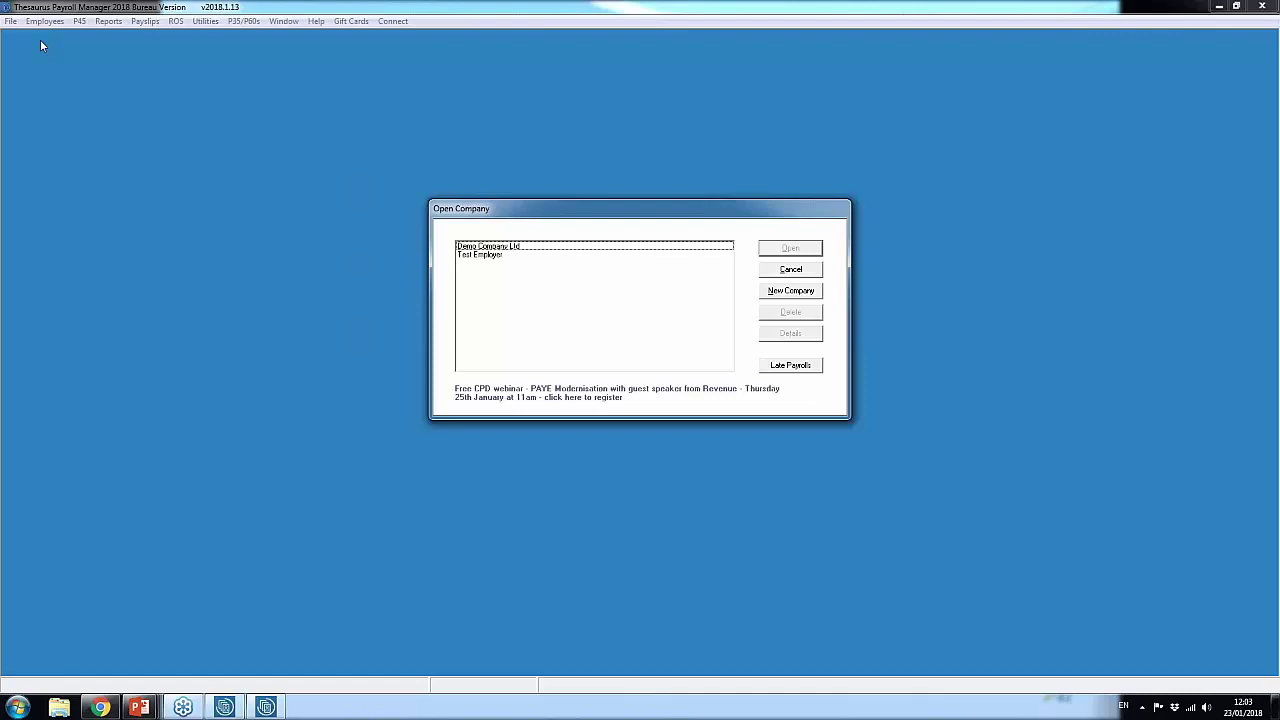
pyautogui.click(790, 366)
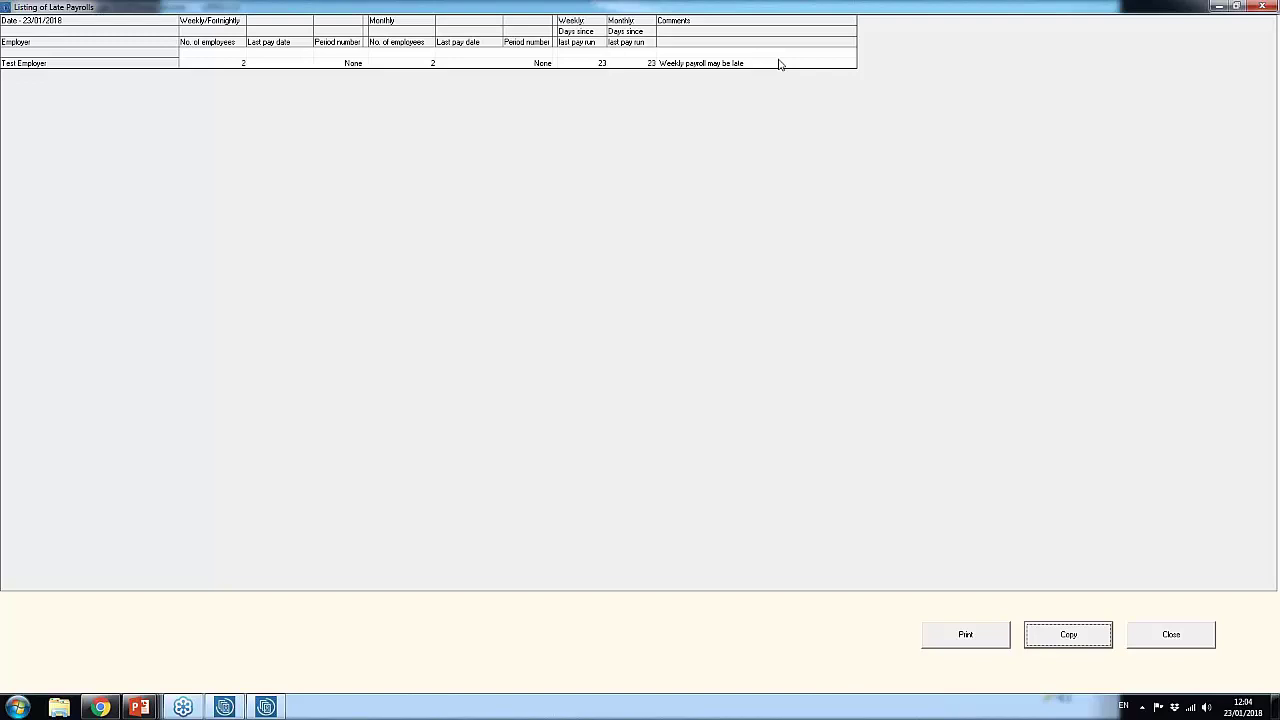
pyautogui.click(1187, 640)
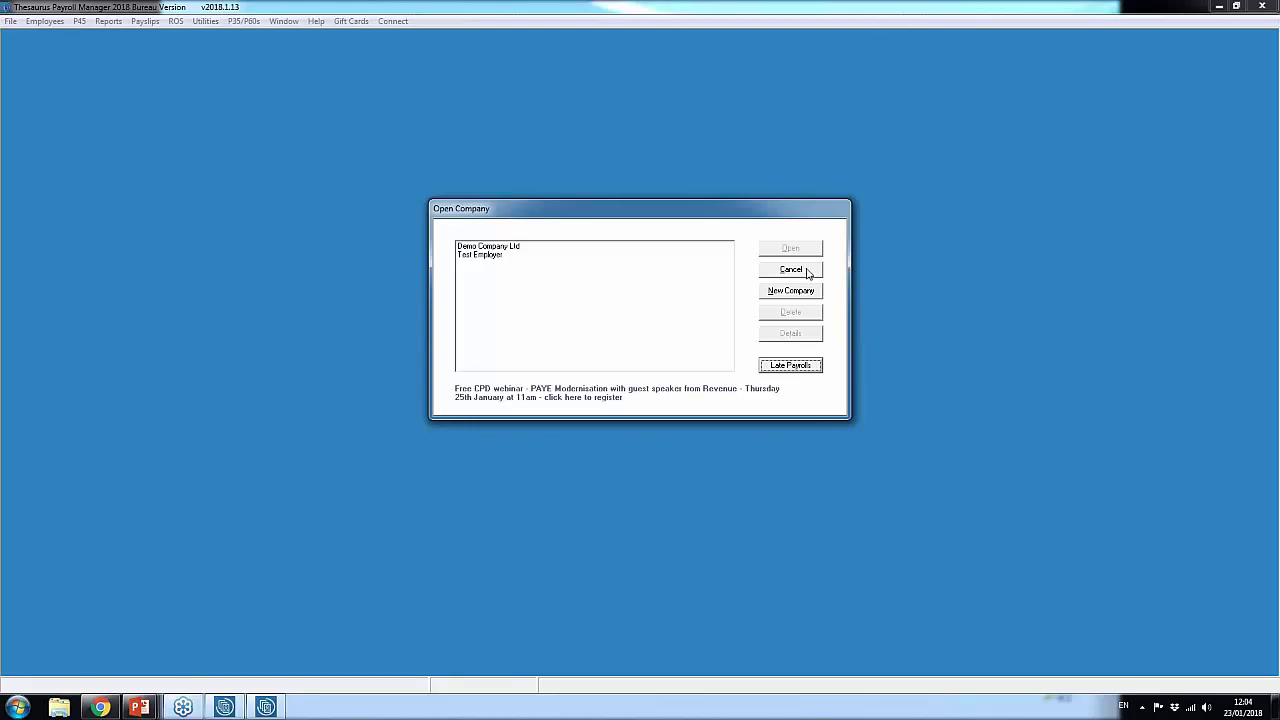
pyautogui.click(808, 272)
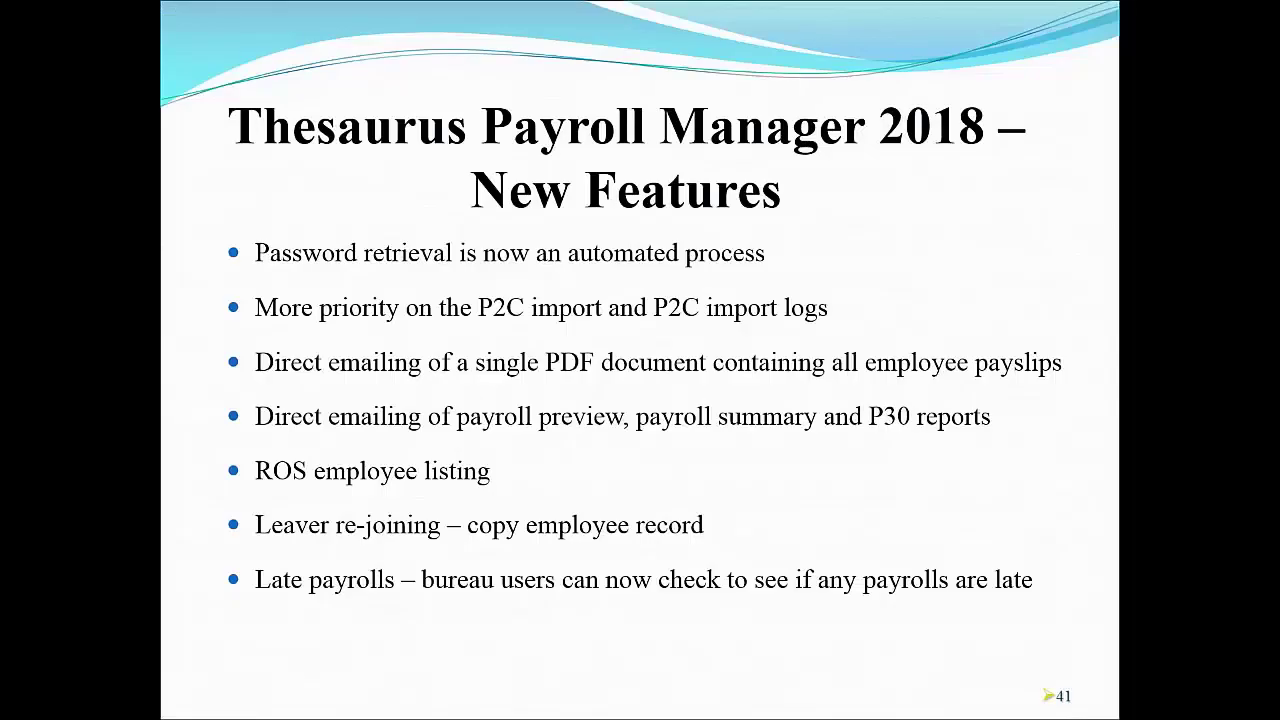
# - Advance the presentation to the Questions & Answers slide
pyautogui.press('Right')
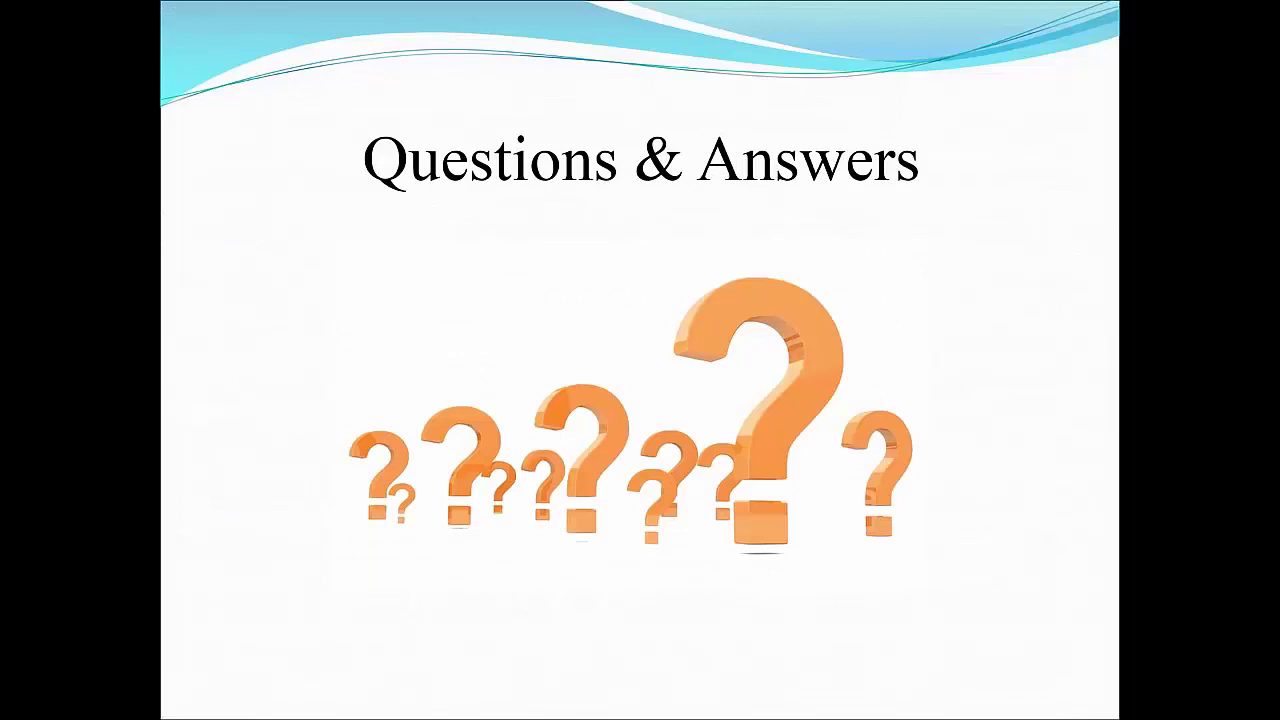